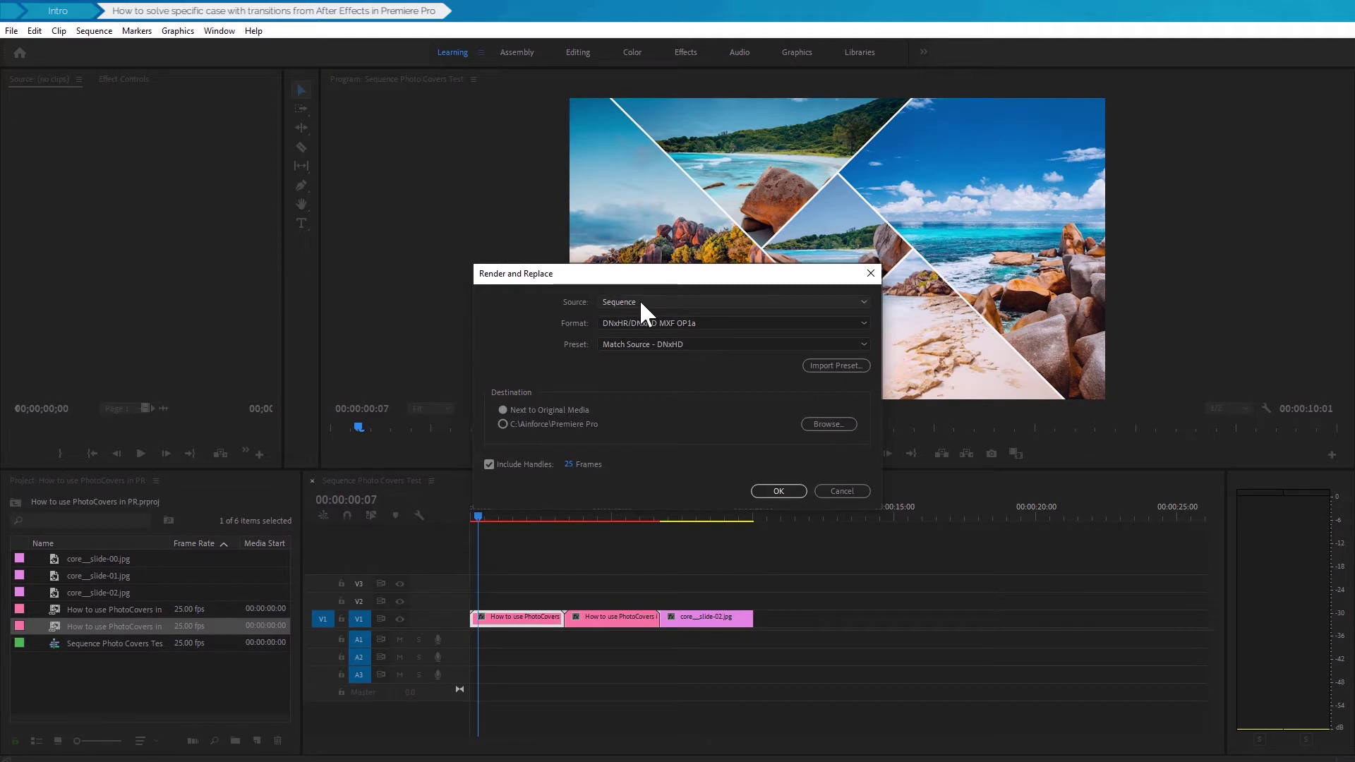
# Render and replace the first linked composition clip using Individual Clips as the source and the DNxHR/DNxHD MXF OP1a format.
pyautogui.click(640, 301)
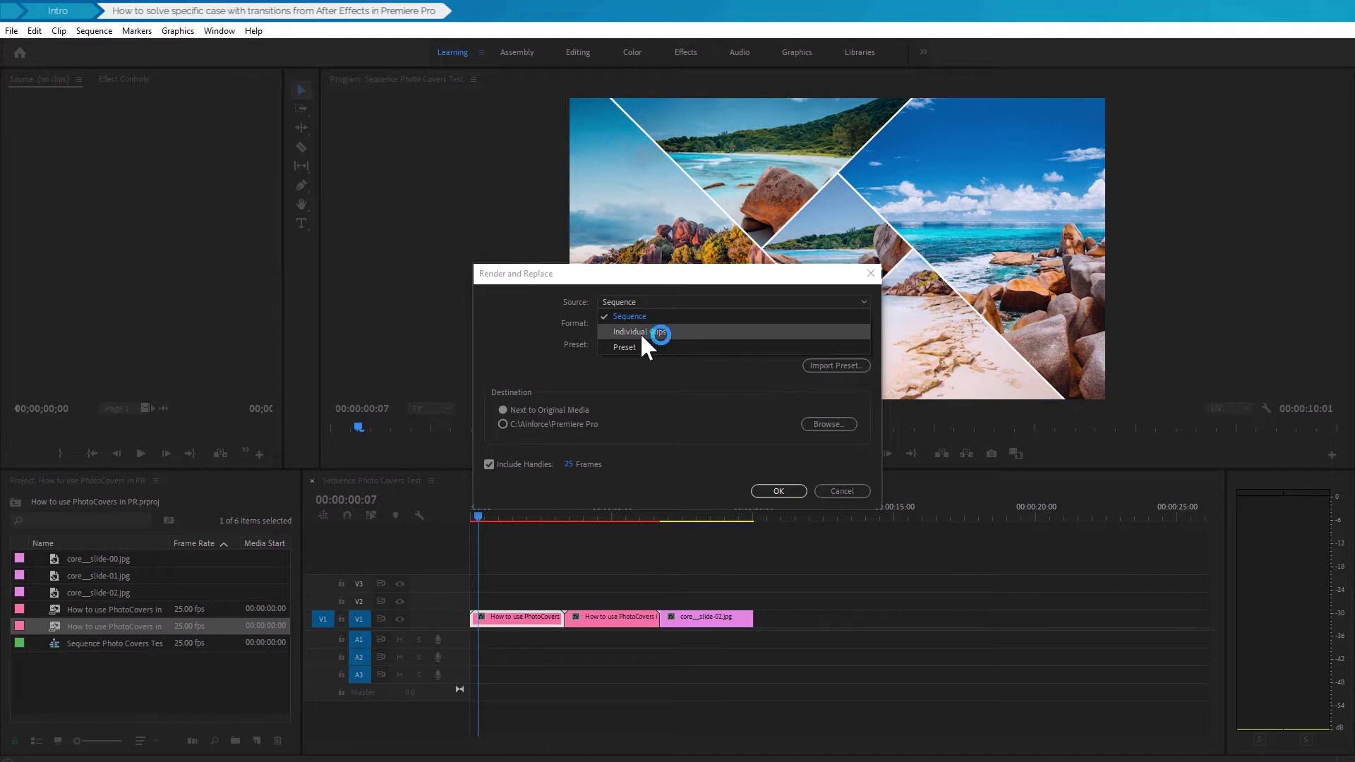
pyautogui.click(640, 333)
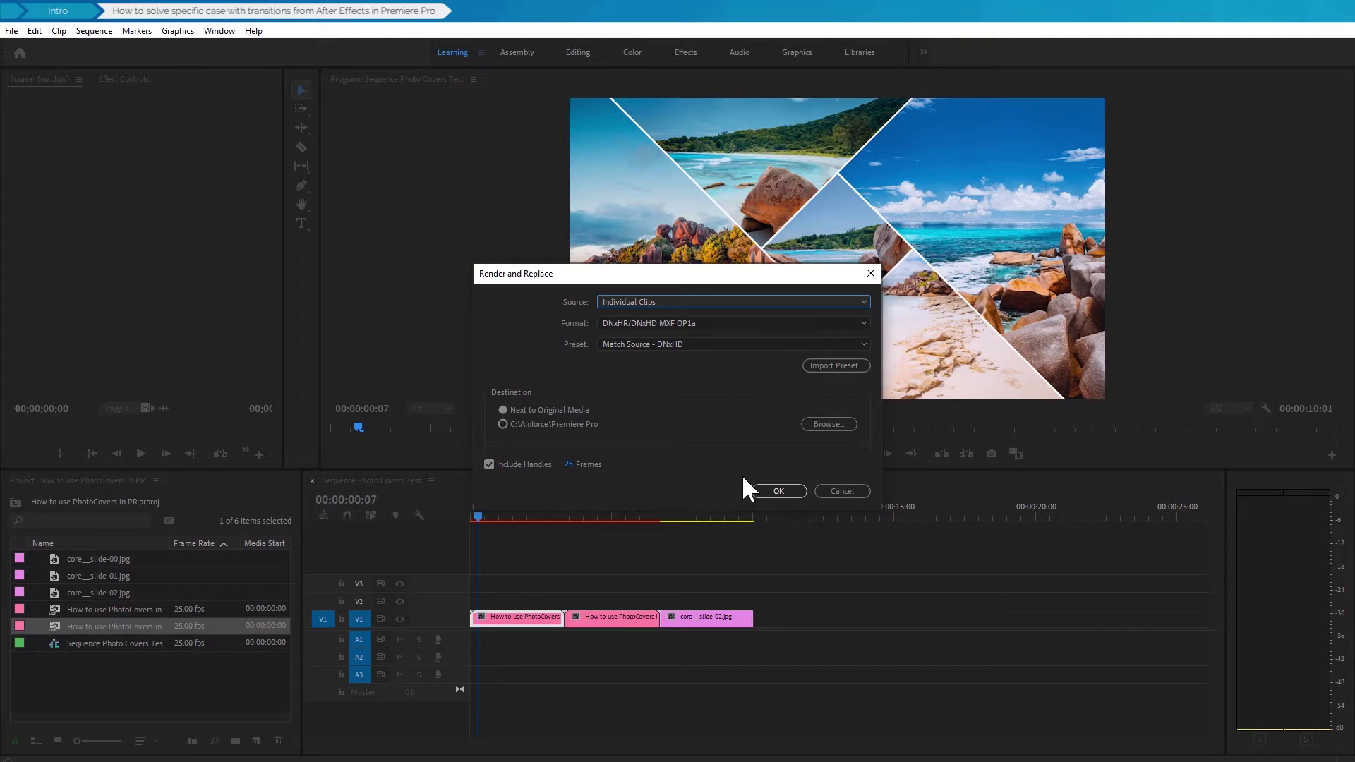
pyautogui.click(770, 492)
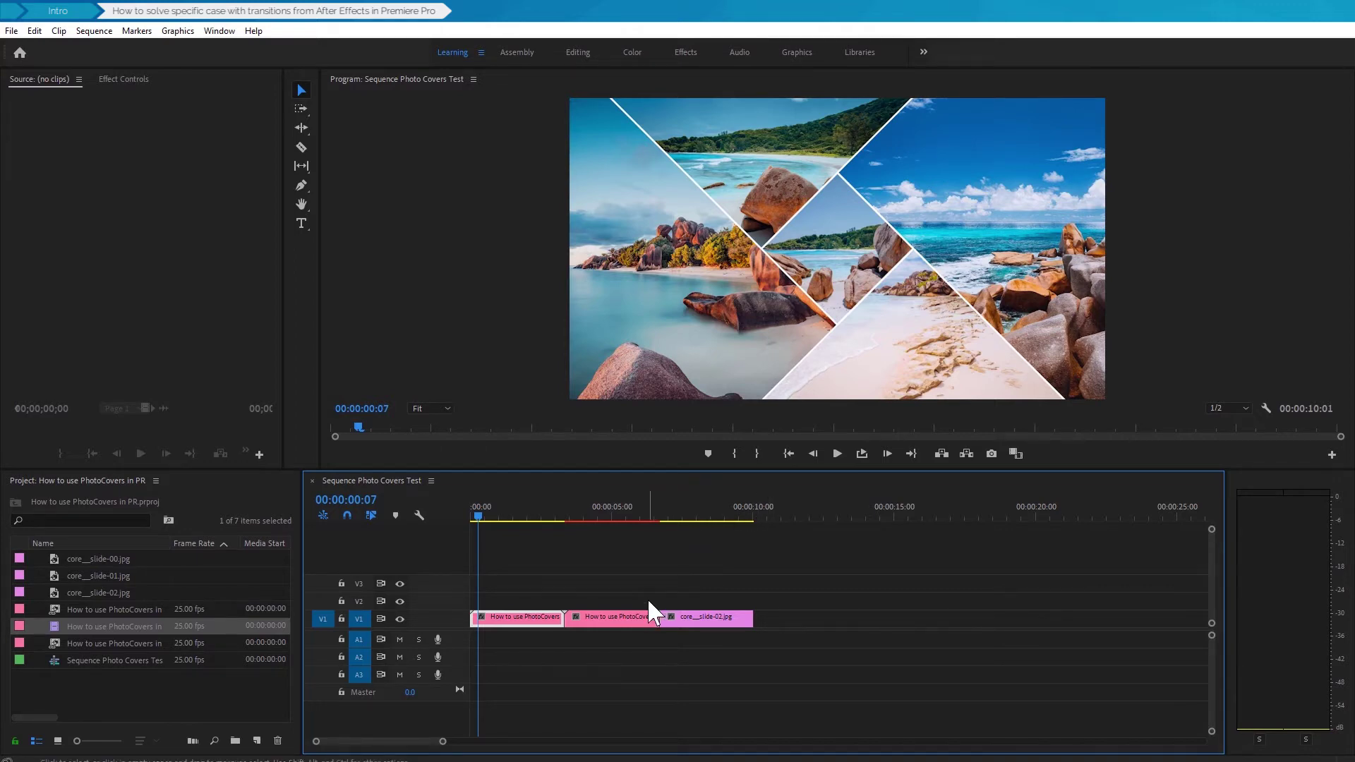
# Render and replace the second linked composition clip on V1 as Individual Clips with the Match Source - DNxHD preset.
pyautogui.click(621, 620)
pyautogui.rightClick(620, 621)
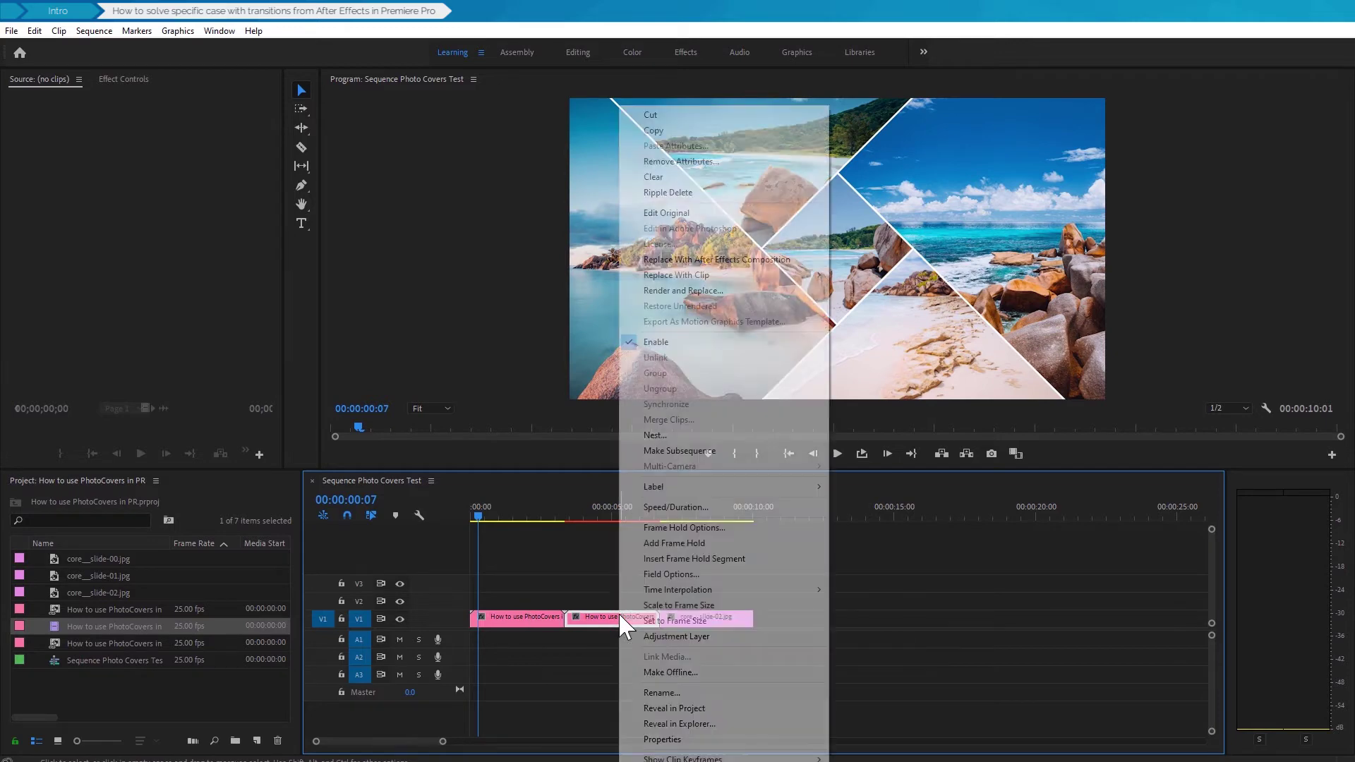
pyautogui.click(703, 292)
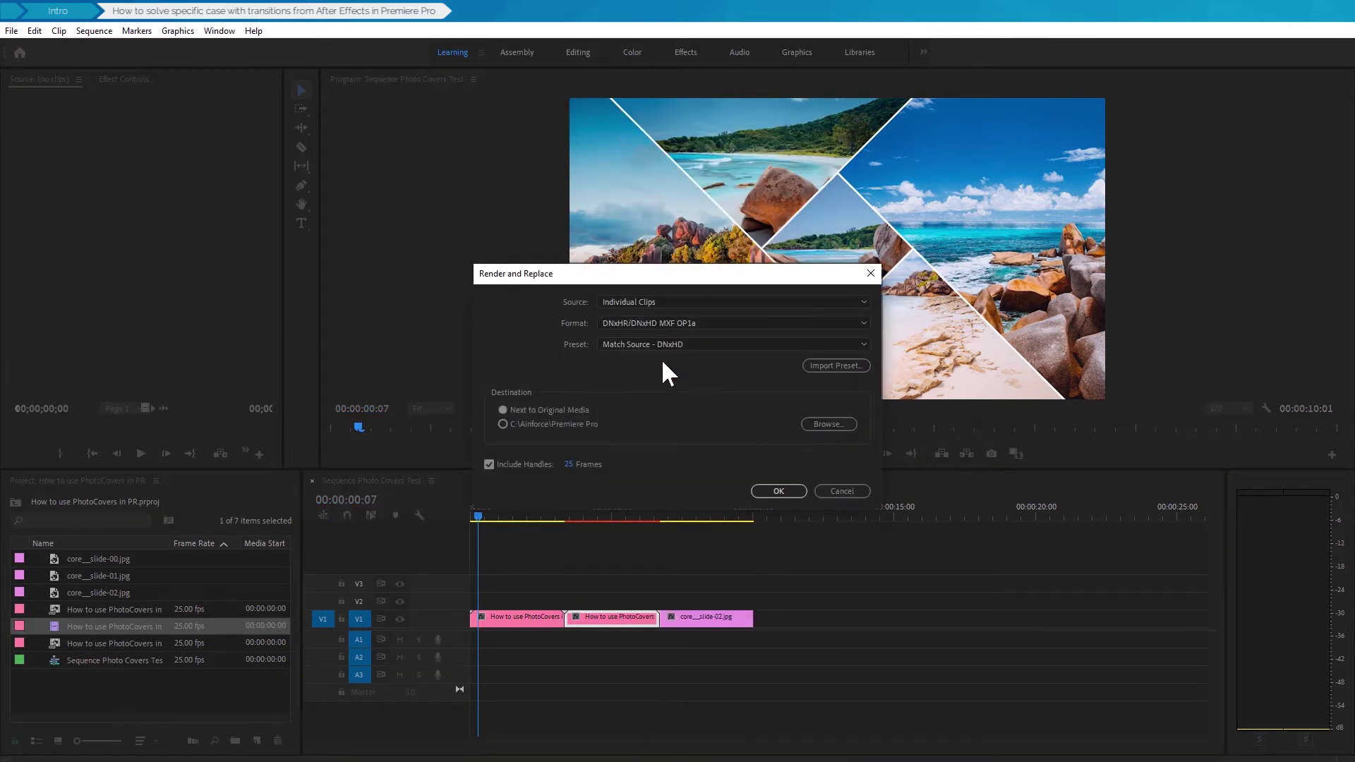
pyautogui.click(776, 491)
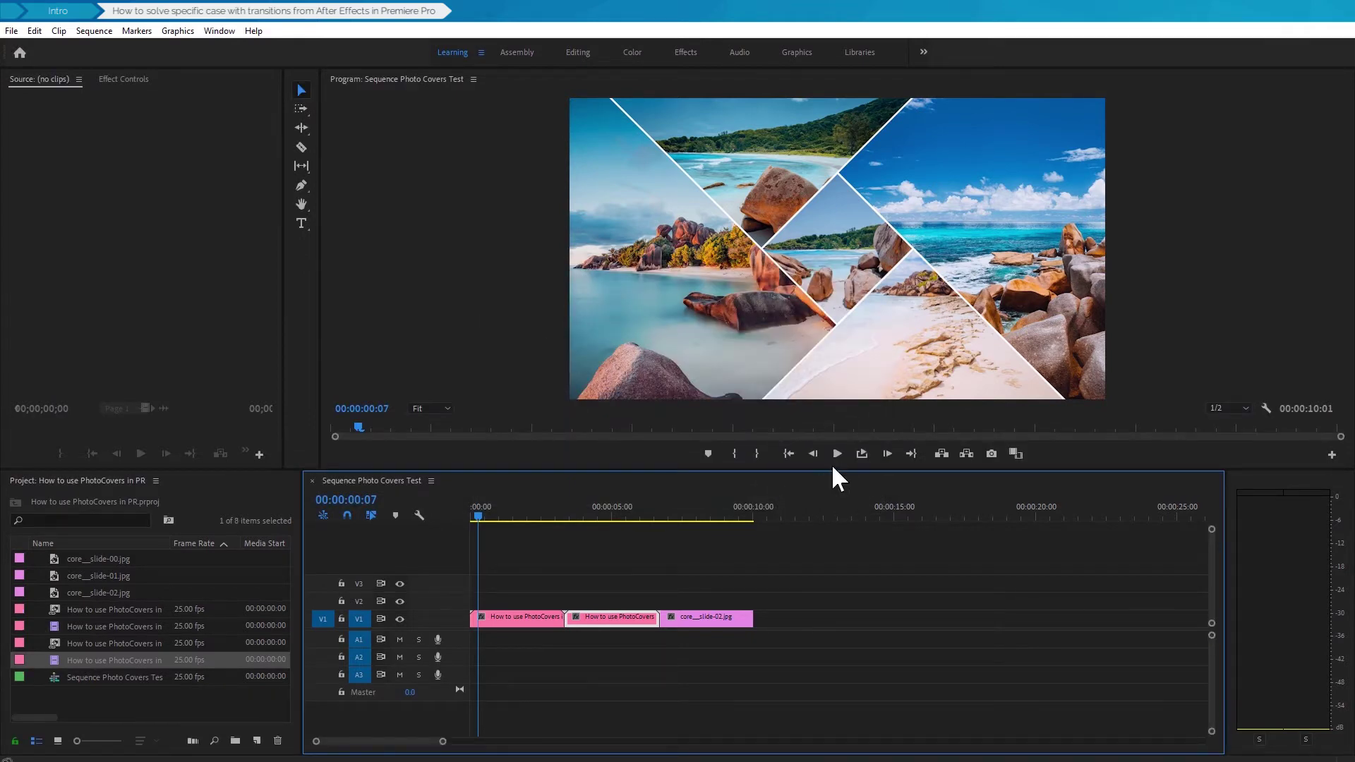
# Turn on loop playback and play the sequence with the rendered clips.
pyautogui.click(861, 453)
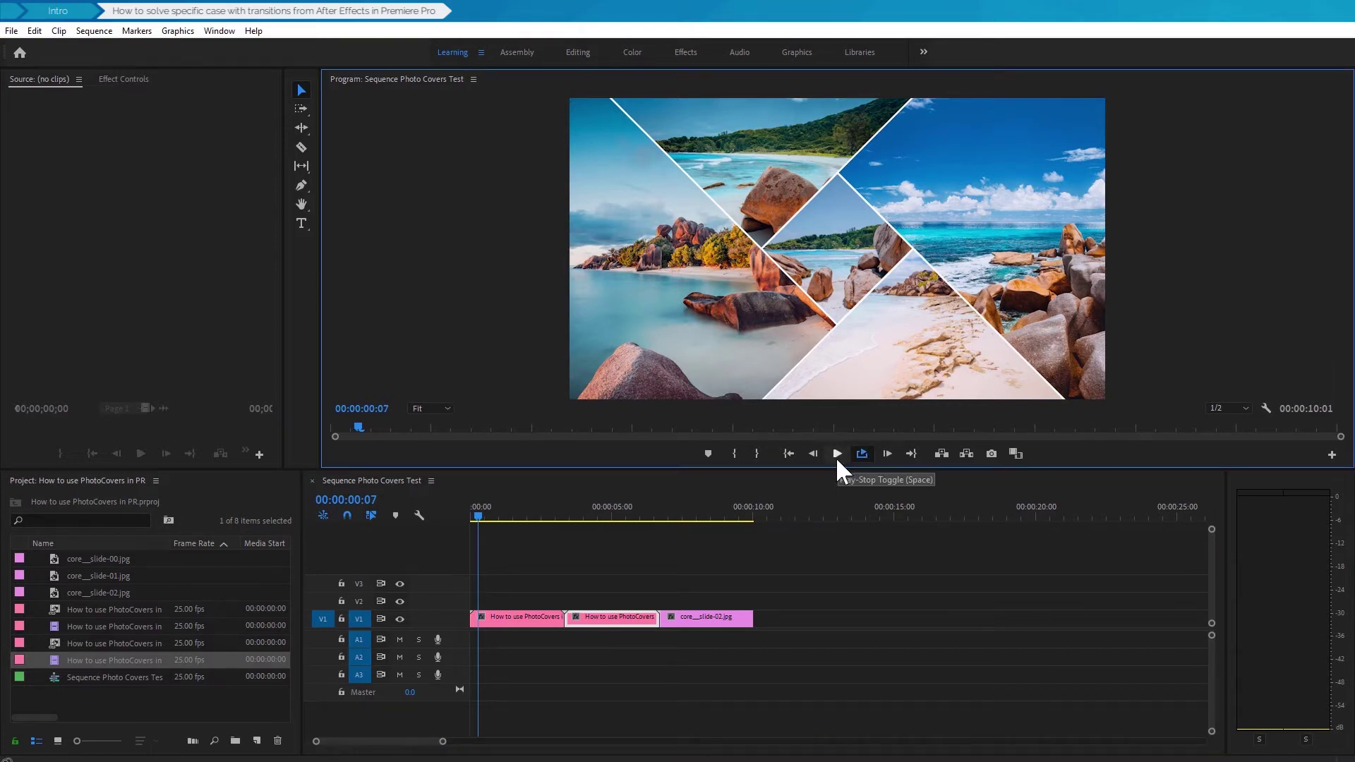
pyautogui.click(837, 454)
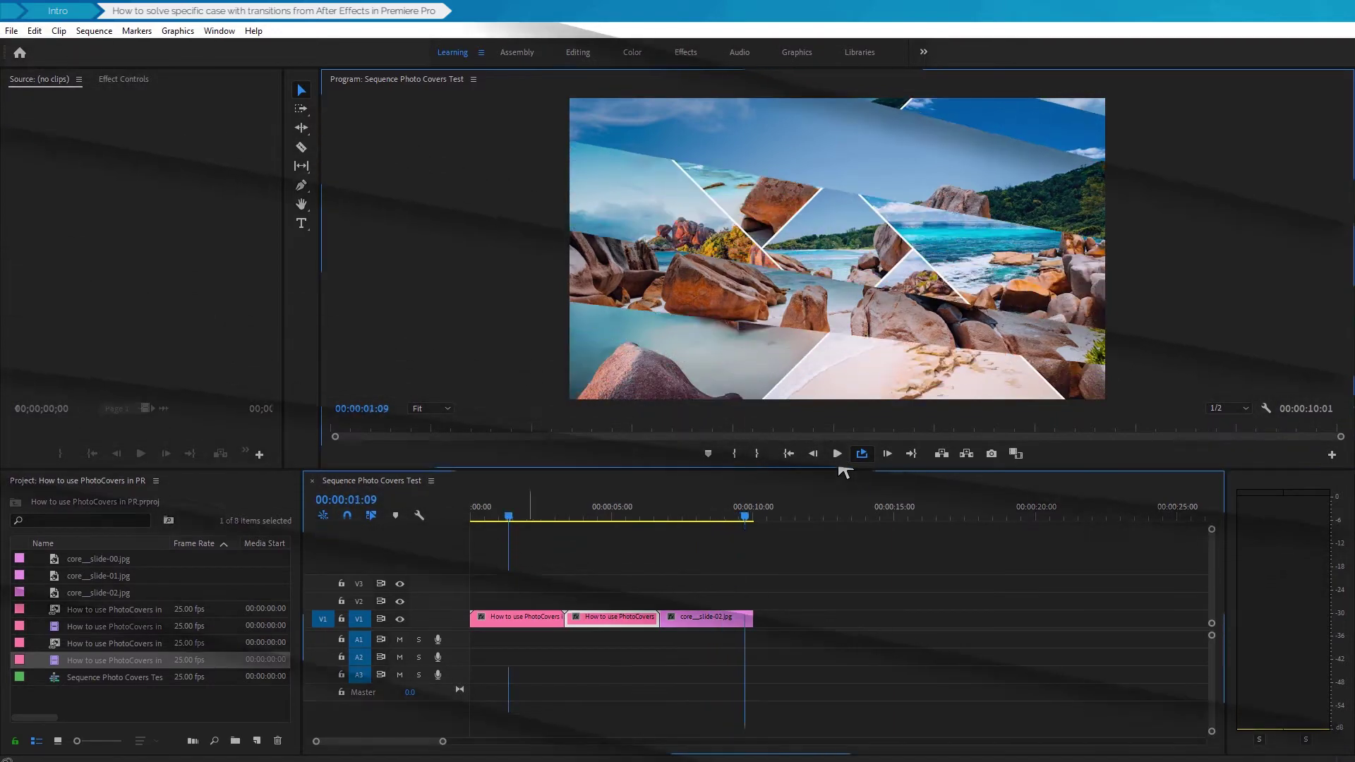
# Select both rendered clips on V1 and replace them with an After Effects composition.
pyautogui.rightClick(518, 617)
pyautogui.click(514, 631)
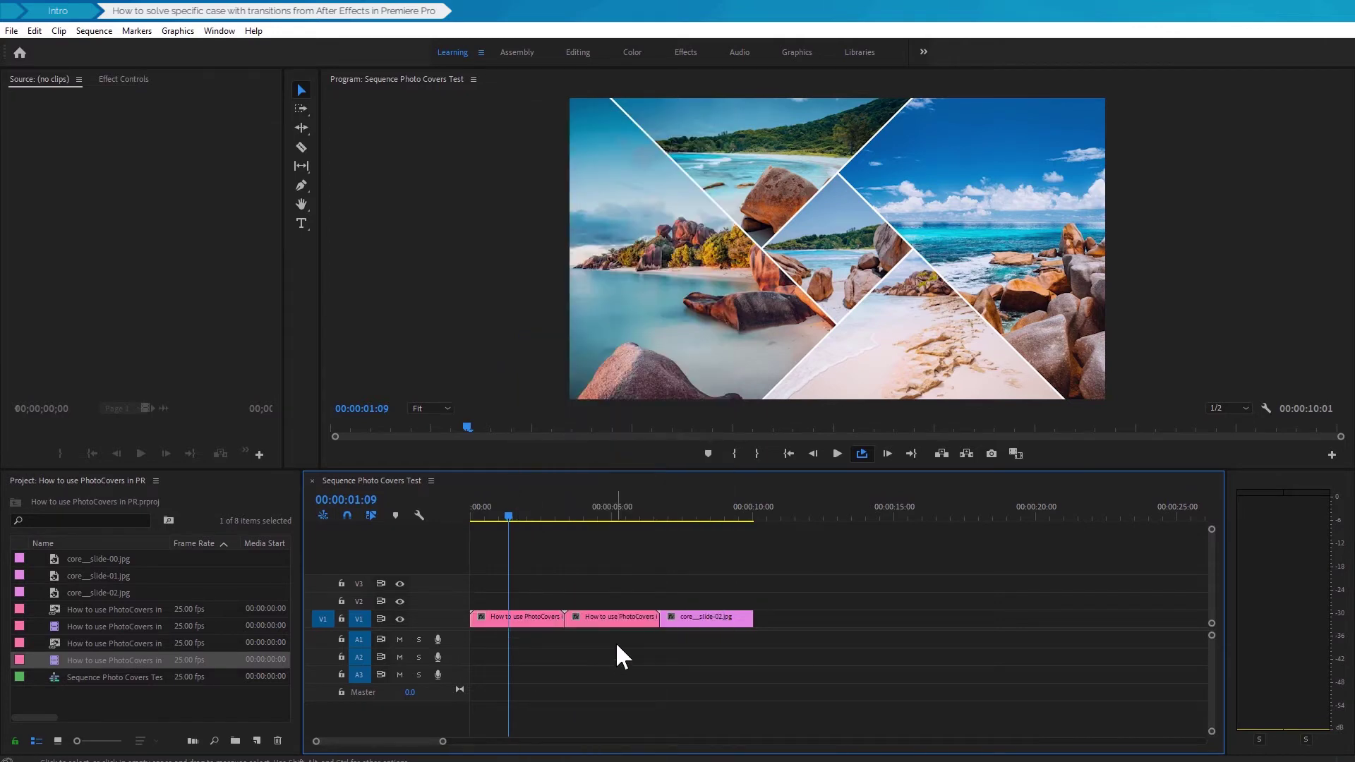
pyautogui.moveTo(615, 642); pyautogui.dragTo(504, 589)
pyautogui.rightClick(536, 616)
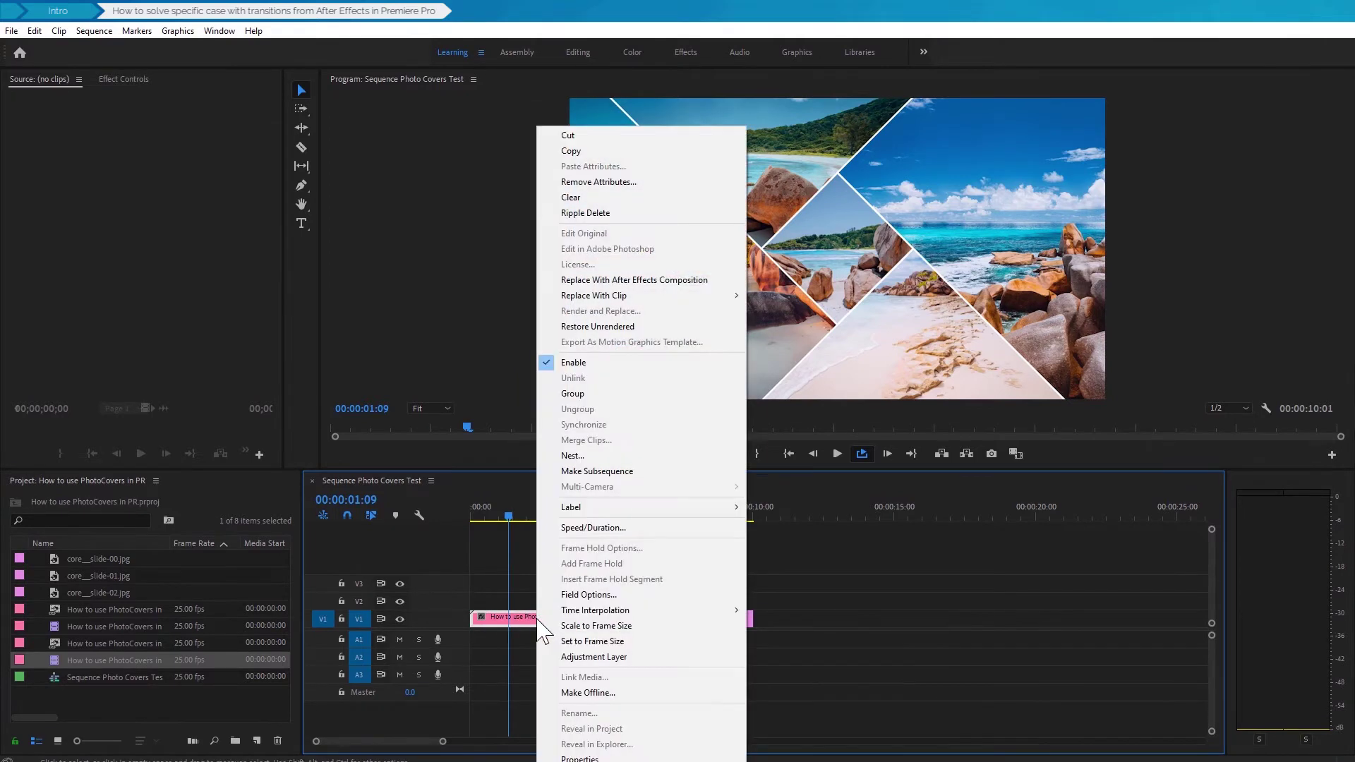
pyautogui.click(614, 281)
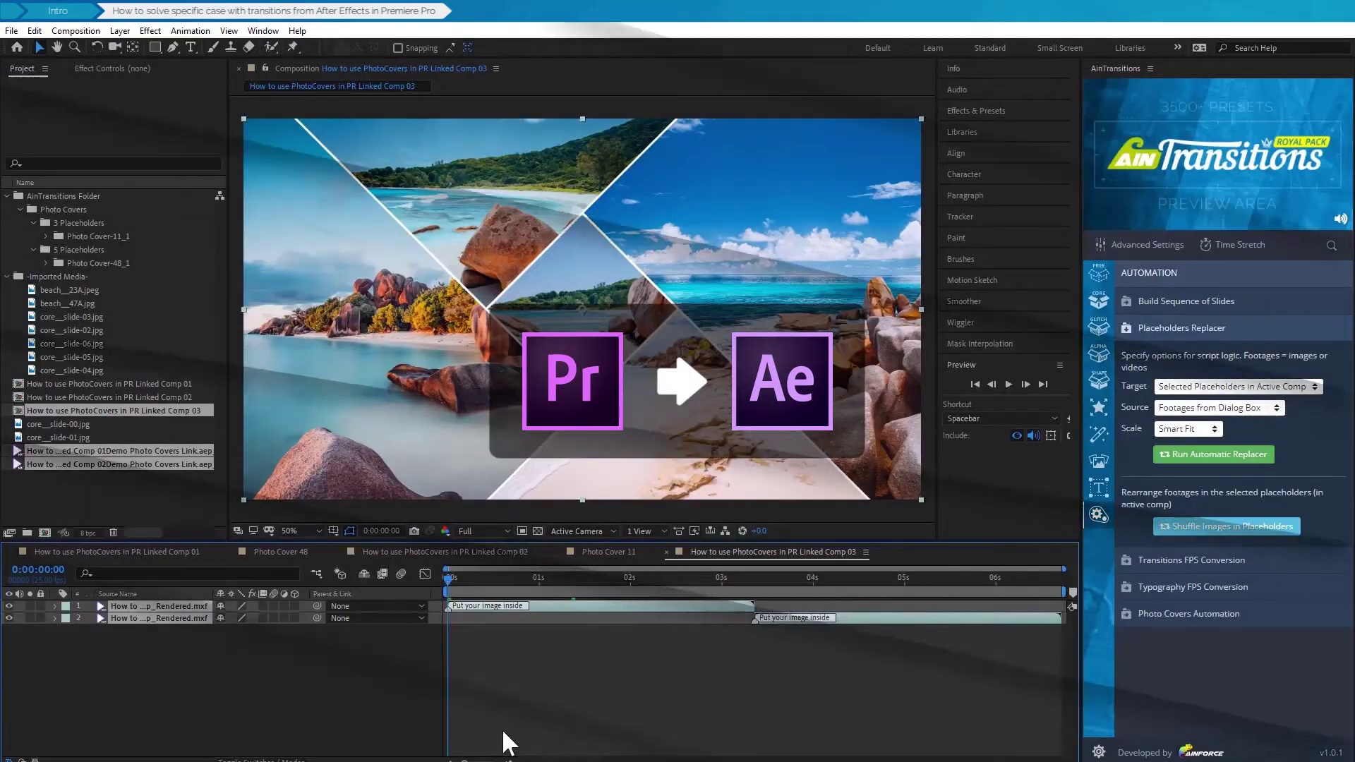
# In After Effects, move the first clip's layer beneath the second and apply the Disk J Path - B CCW In core transition to the upper layer.
pyautogui.moveTo(175, 607); pyautogui.dragTo(182, 635)
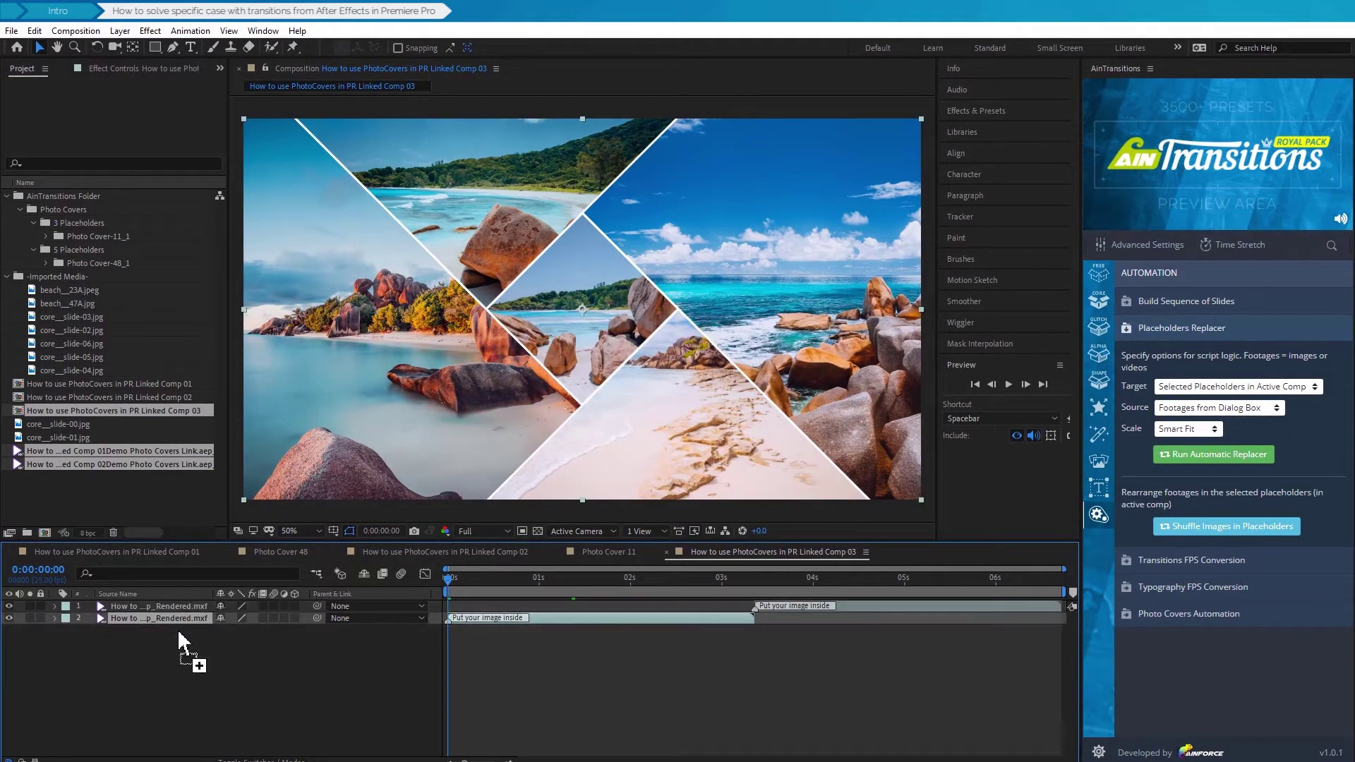
pyautogui.click(872, 606)
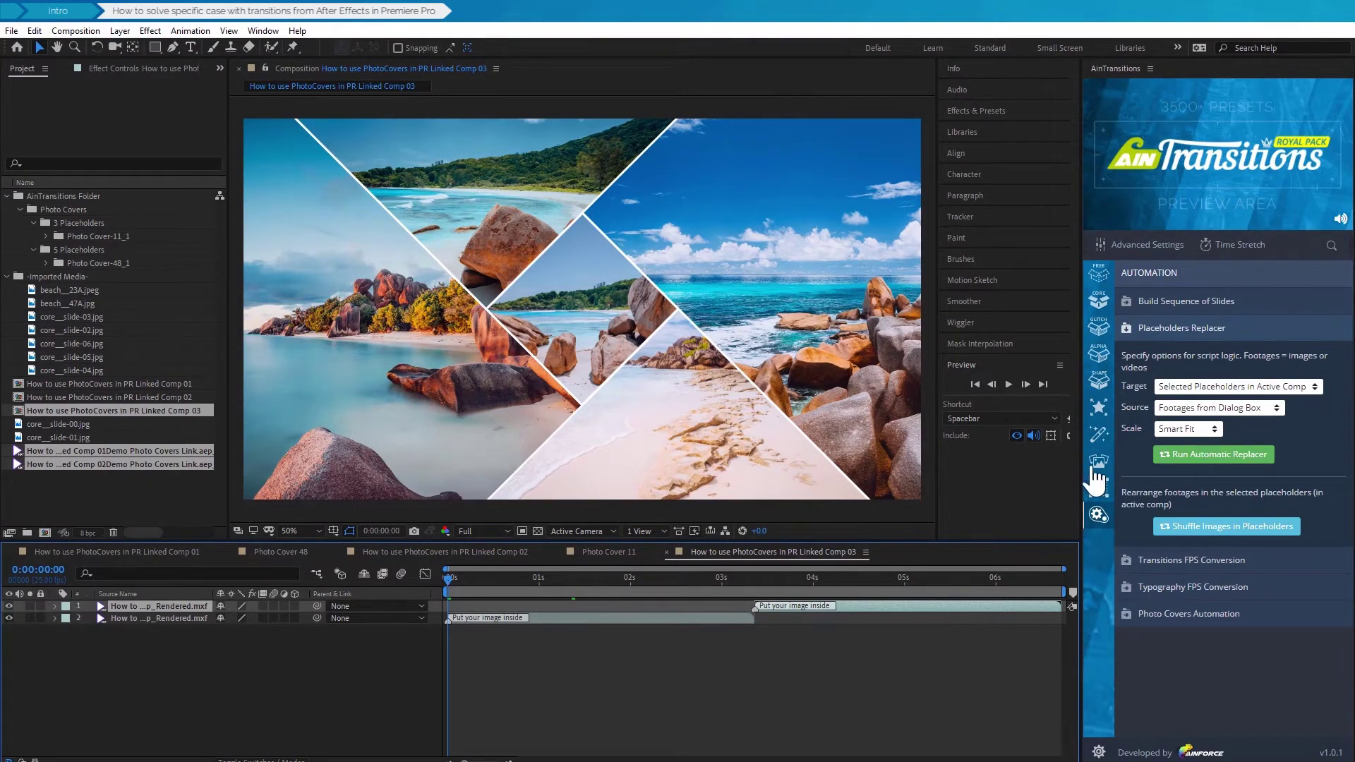
pyautogui.click(1098, 303)
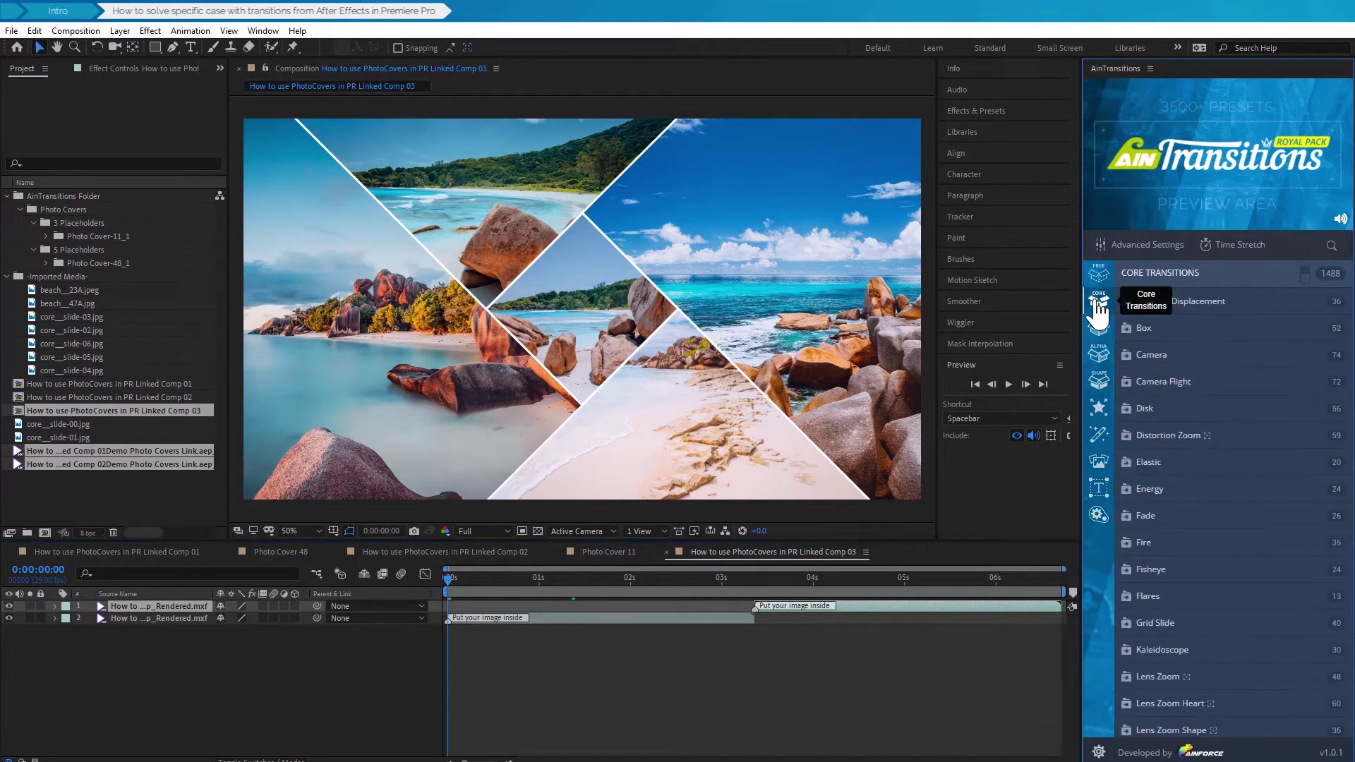
pyautogui.click(1174, 409)
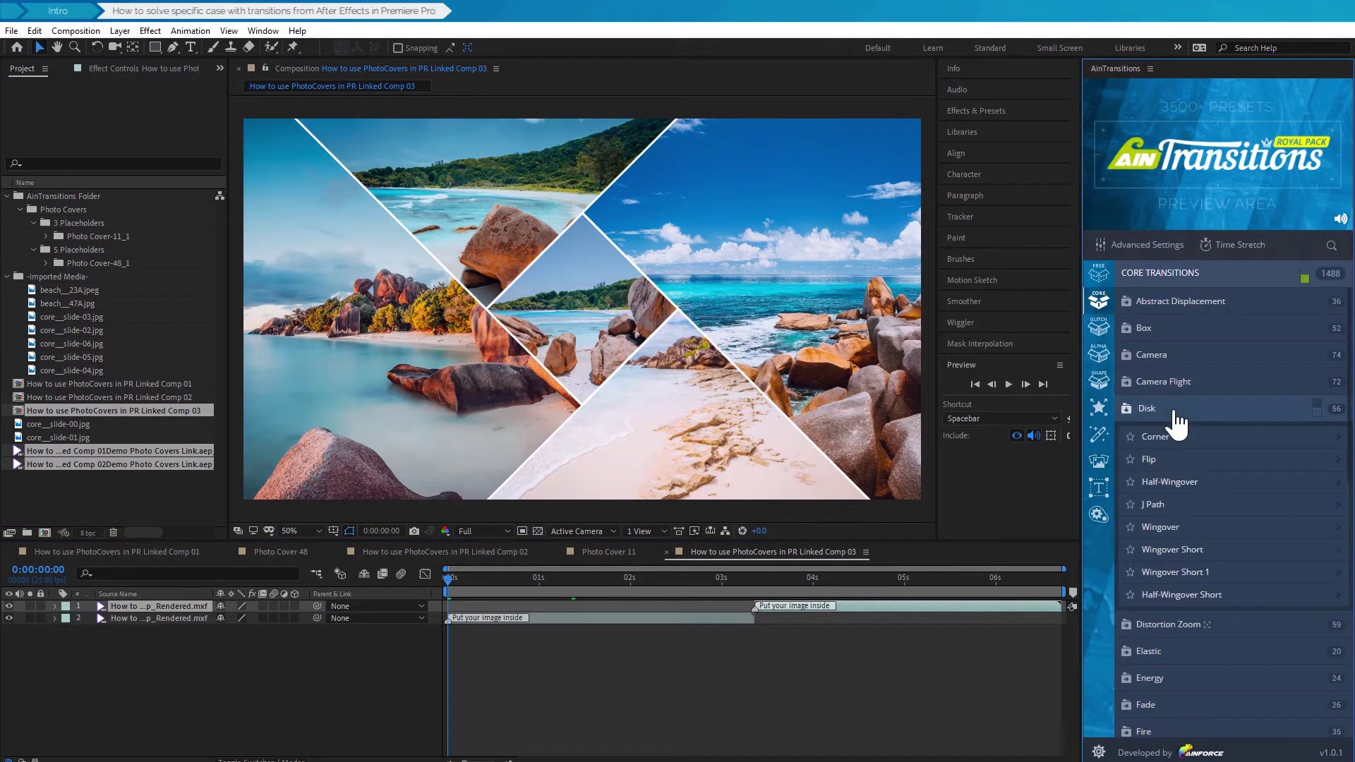
pyautogui.click(1183, 504)
pyautogui.moveTo(1139, 541)
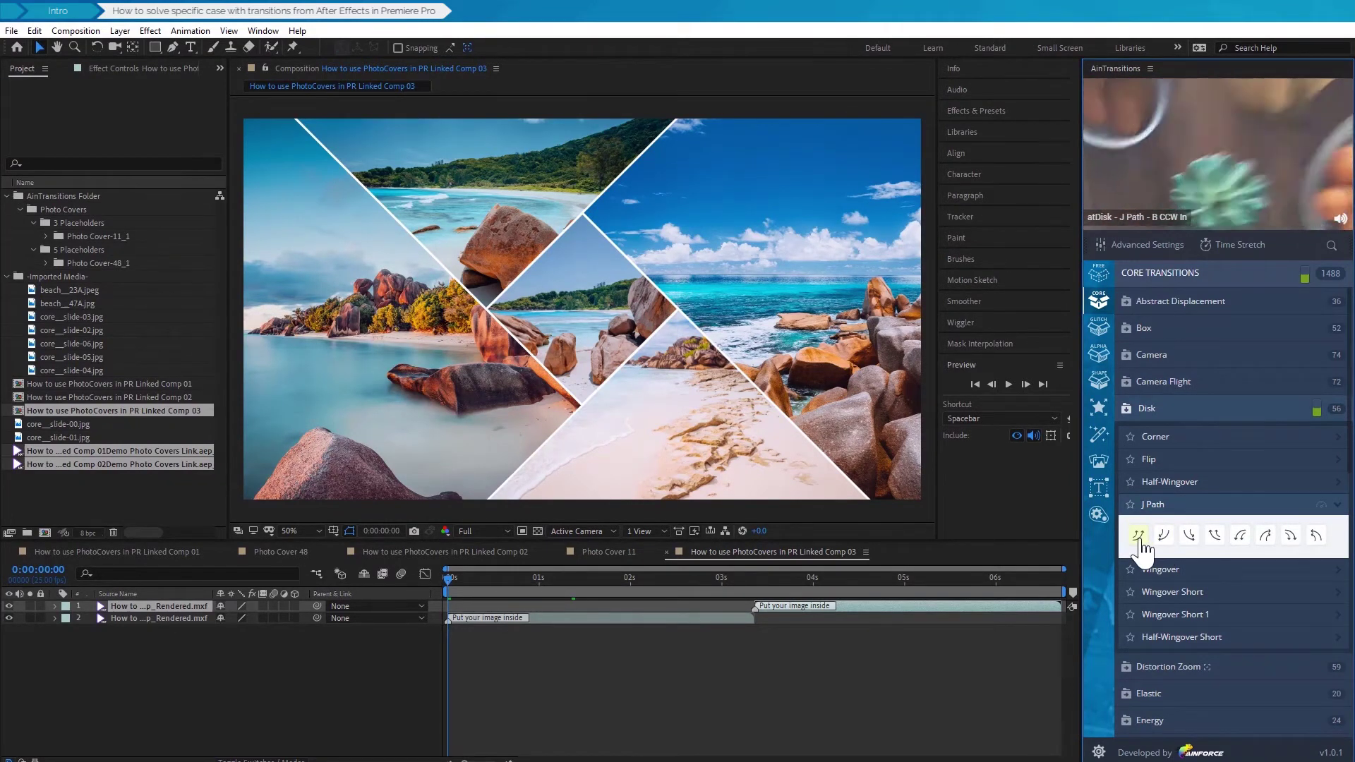
pyautogui.click(1139, 536)
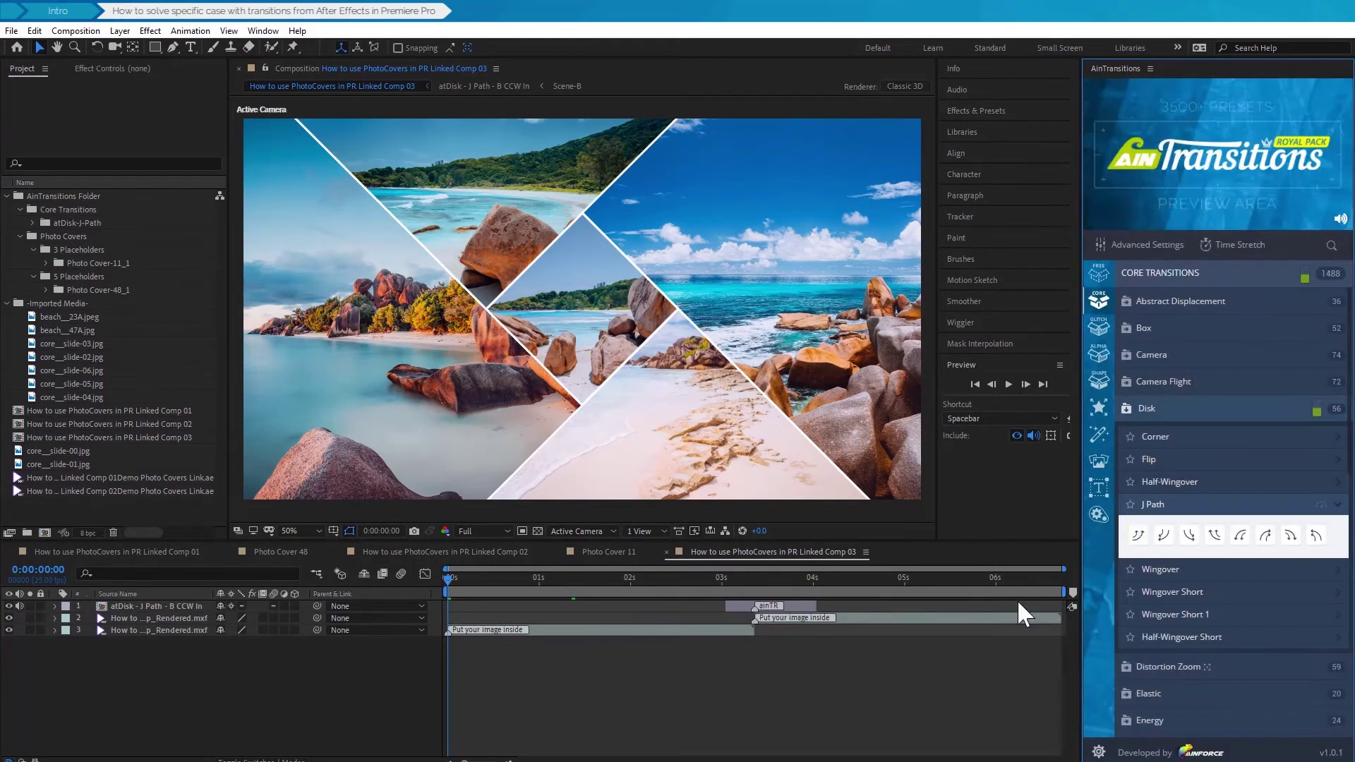
# Preview the linked composition around 0:00:02:14, save the After Effects project, and play the updated sequence in Premiere Pro.
pyautogui.moveTo(449, 577); pyautogui.dragTo(680, 576)
pyautogui.click(11, 31)
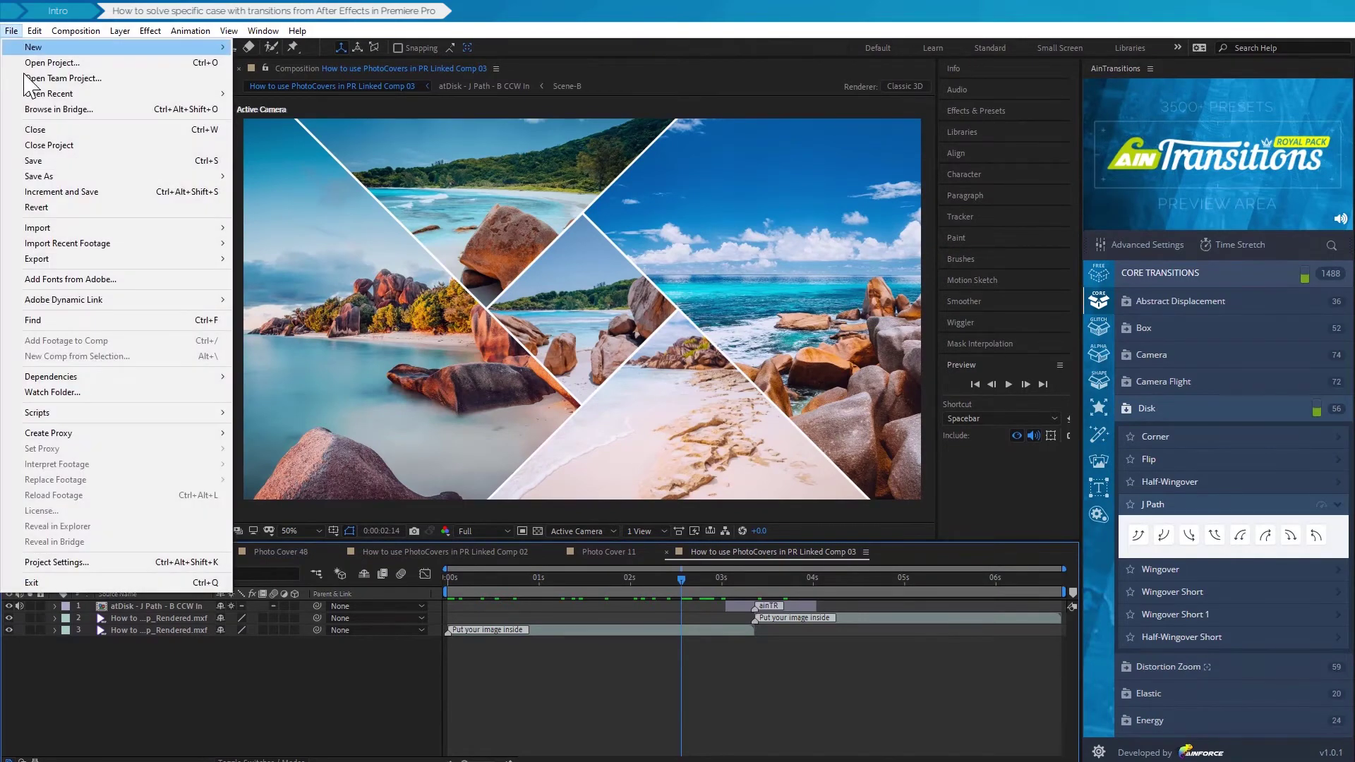
pyautogui.click(57, 160)
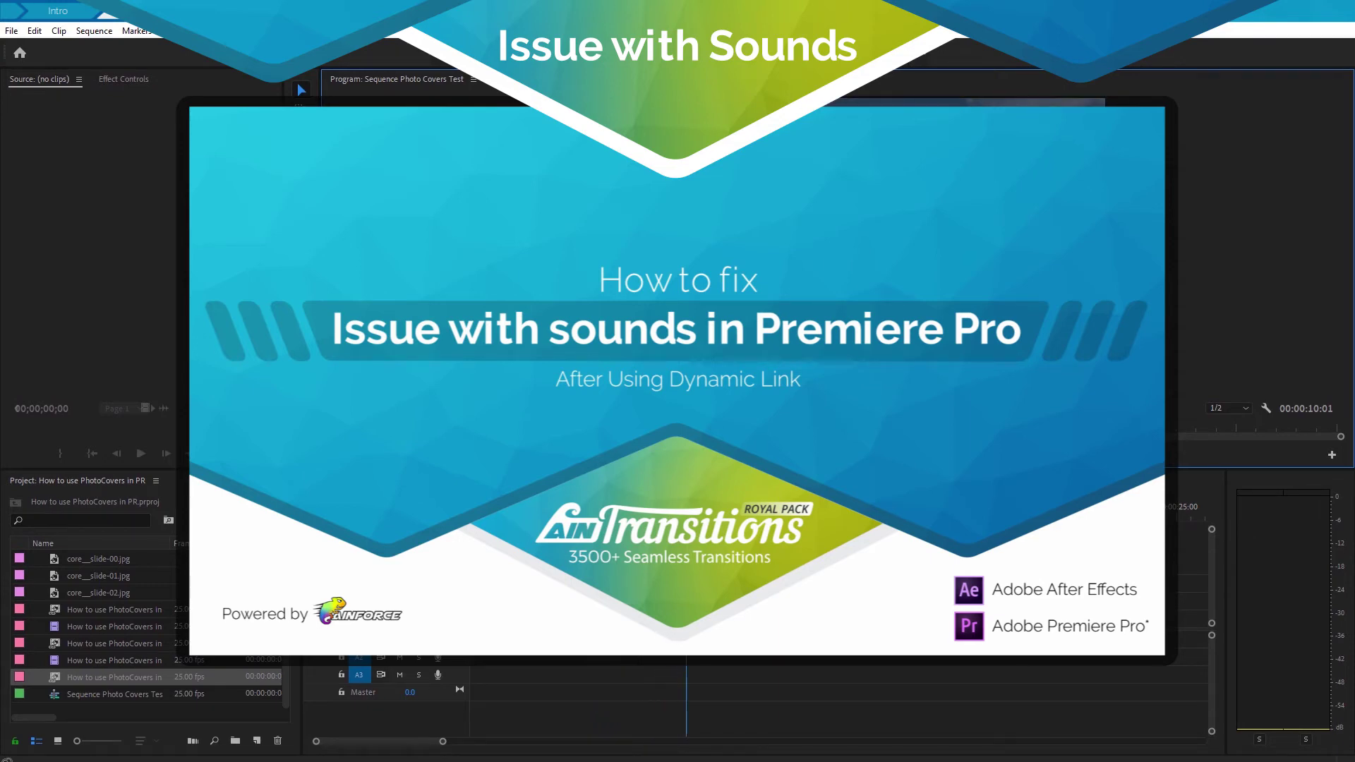
pyautogui.click(835, 454)
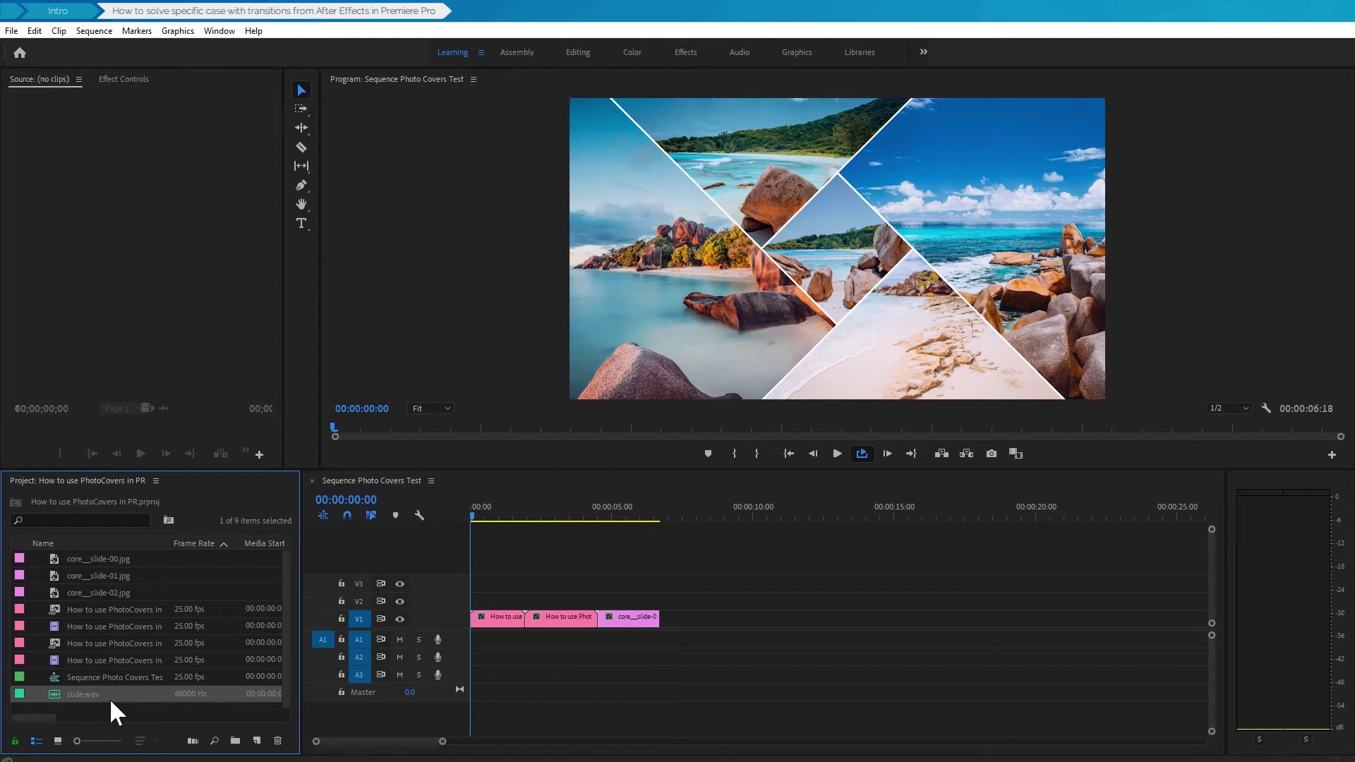
# Place slide.wav on A1 beneath the first rendered clip and replace it and both rendered clips with an After Effects composition.
pyautogui.moveTo(78, 696); pyautogui.dragTo(494, 646)
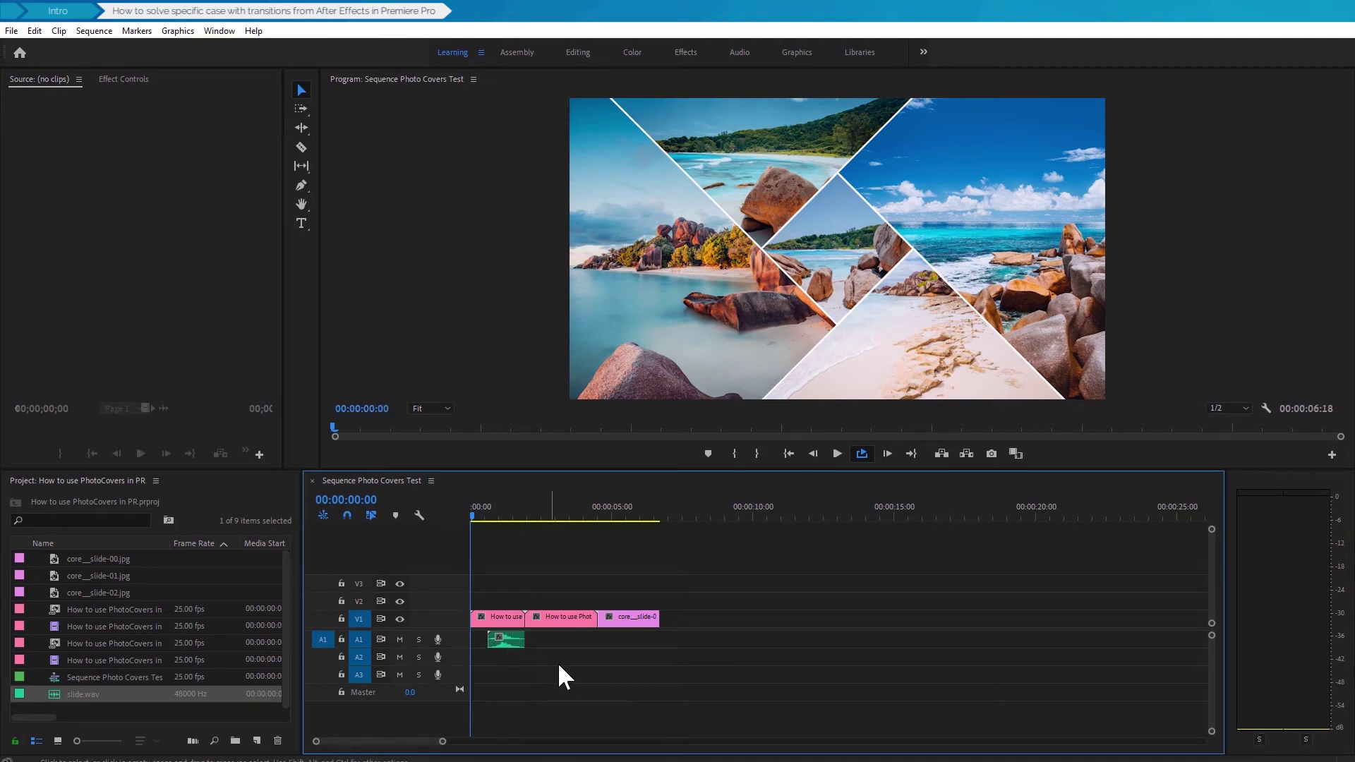
pyautogui.moveTo(579, 660); pyautogui.dragTo(496, 606)
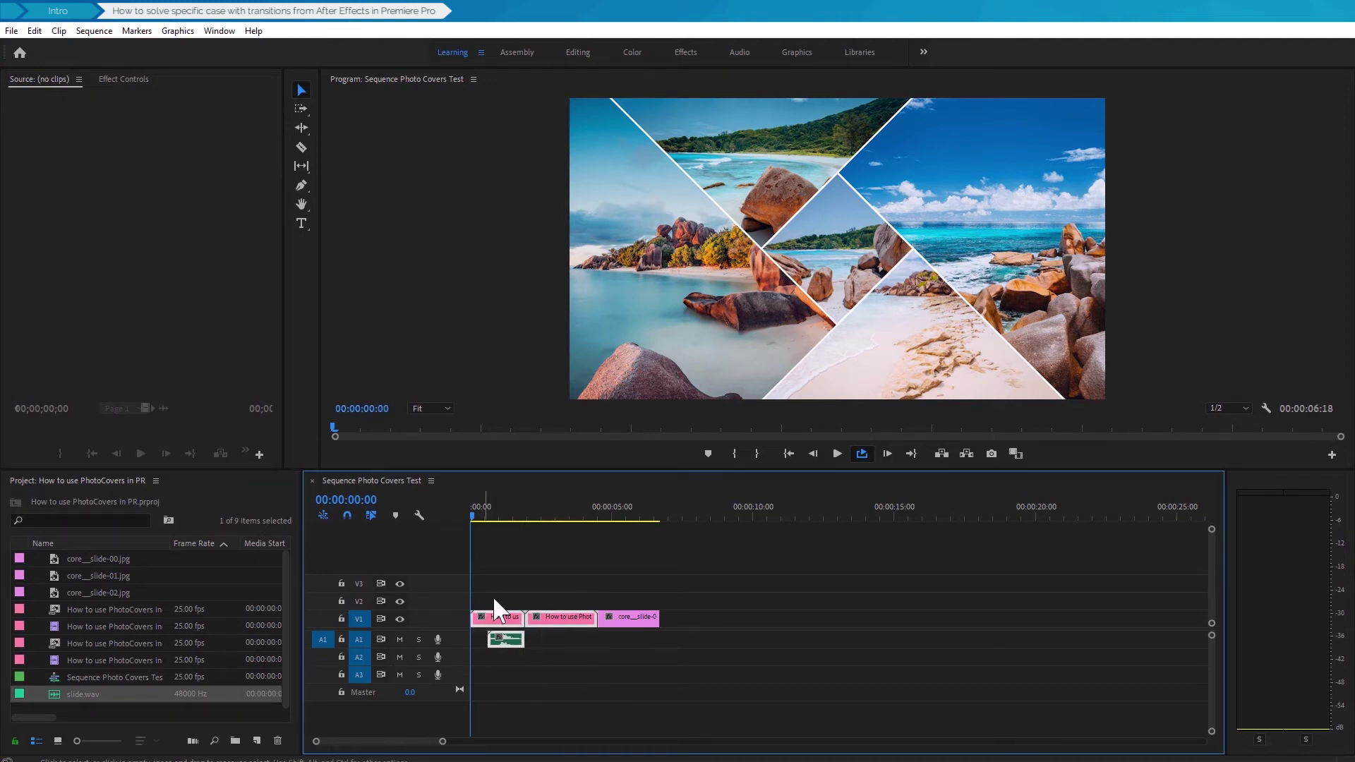
pyautogui.rightClick(549, 616)
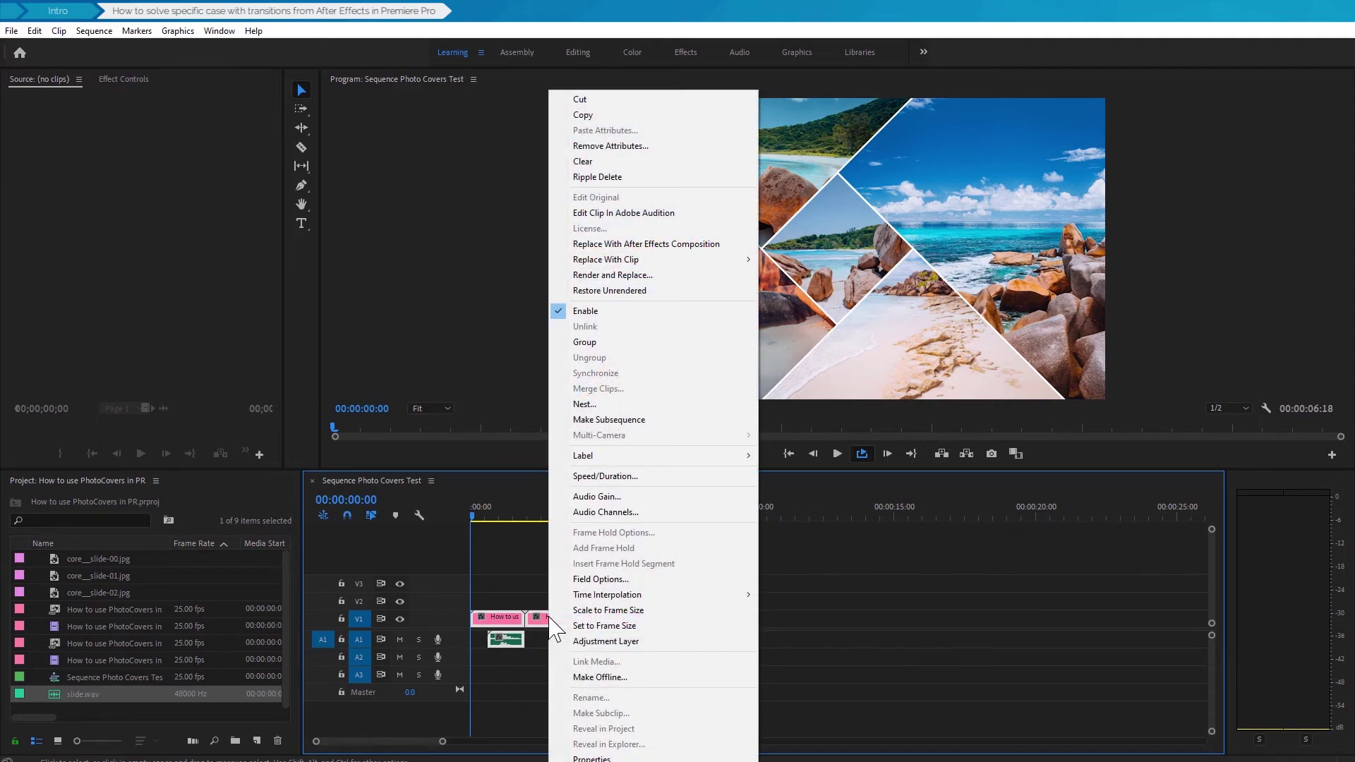
pyautogui.click(647, 245)
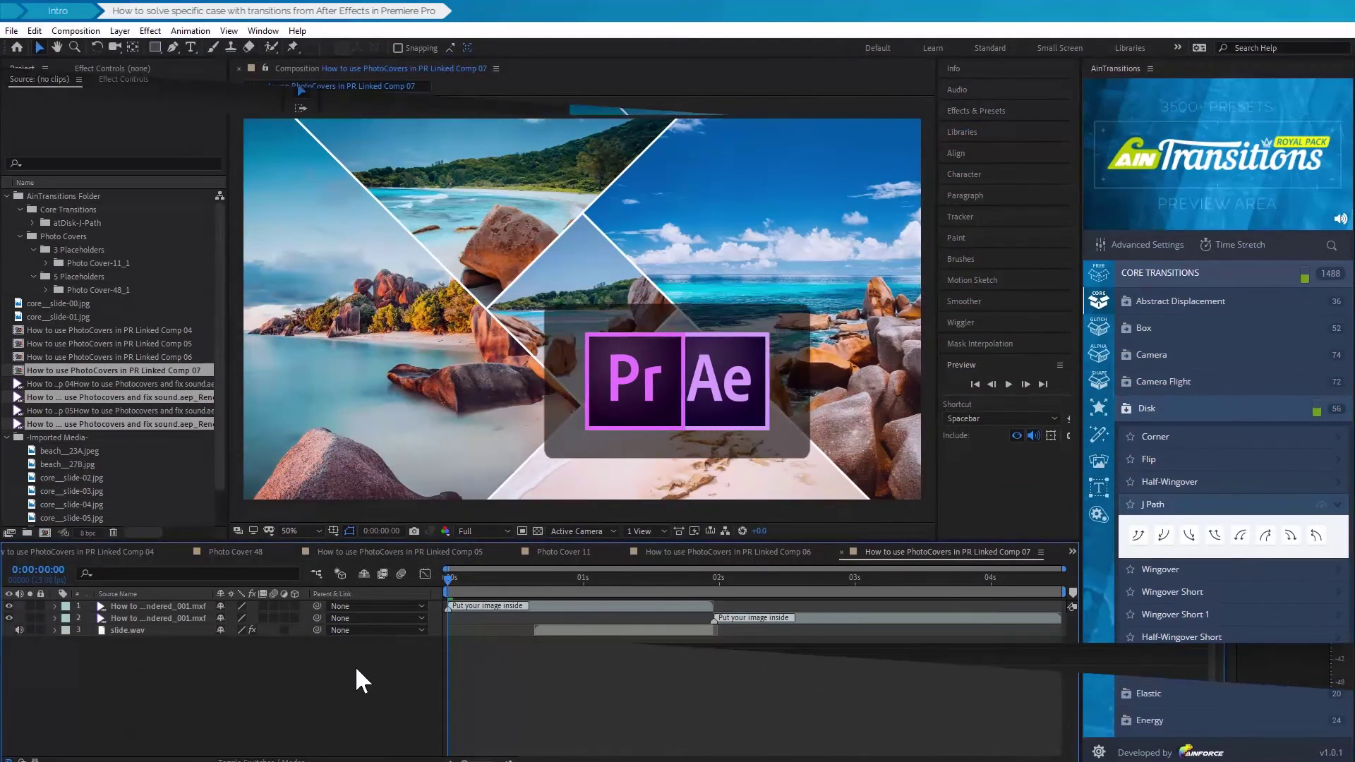
# In After Effects, delete the slide.wav layer and move the first clip's layer beneath the second clip's layer.
pyautogui.click(136, 629)
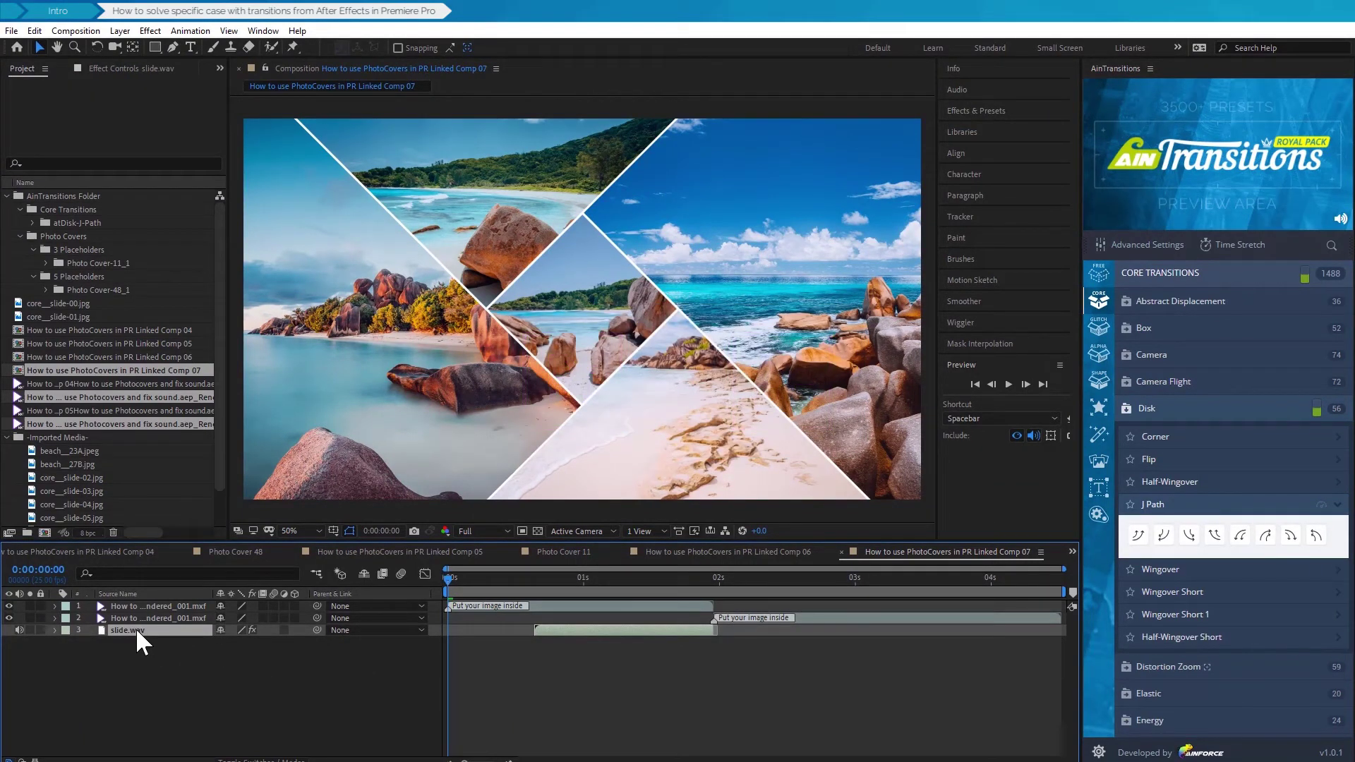
pyautogui.press('Delete')
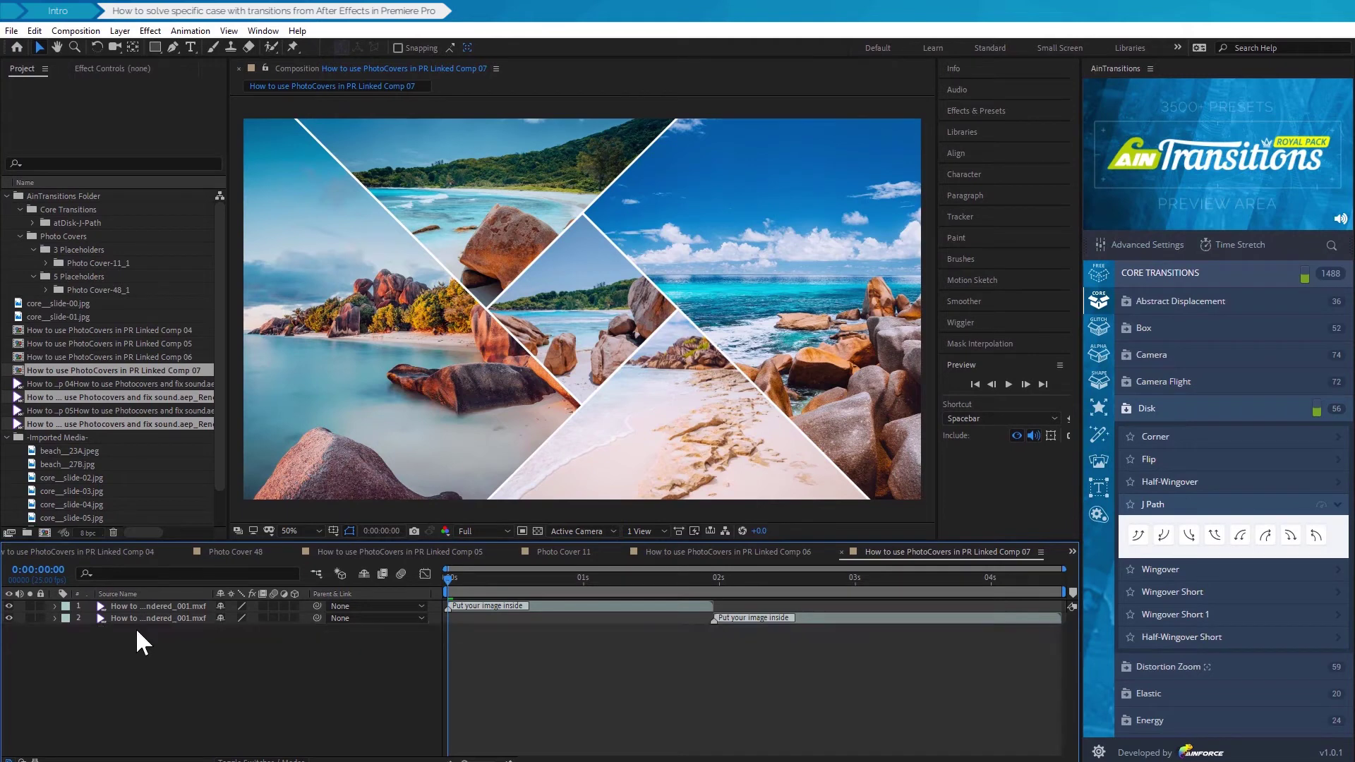
pyautogui.click(133, 606)
pyautogui.moveTo(134, 605); pyautogui.dragTo(147, 642)
# Apply the Disk J Path - B CCW In transition to the second clip's layer and save the project.
pyautogui.click(803, 605)
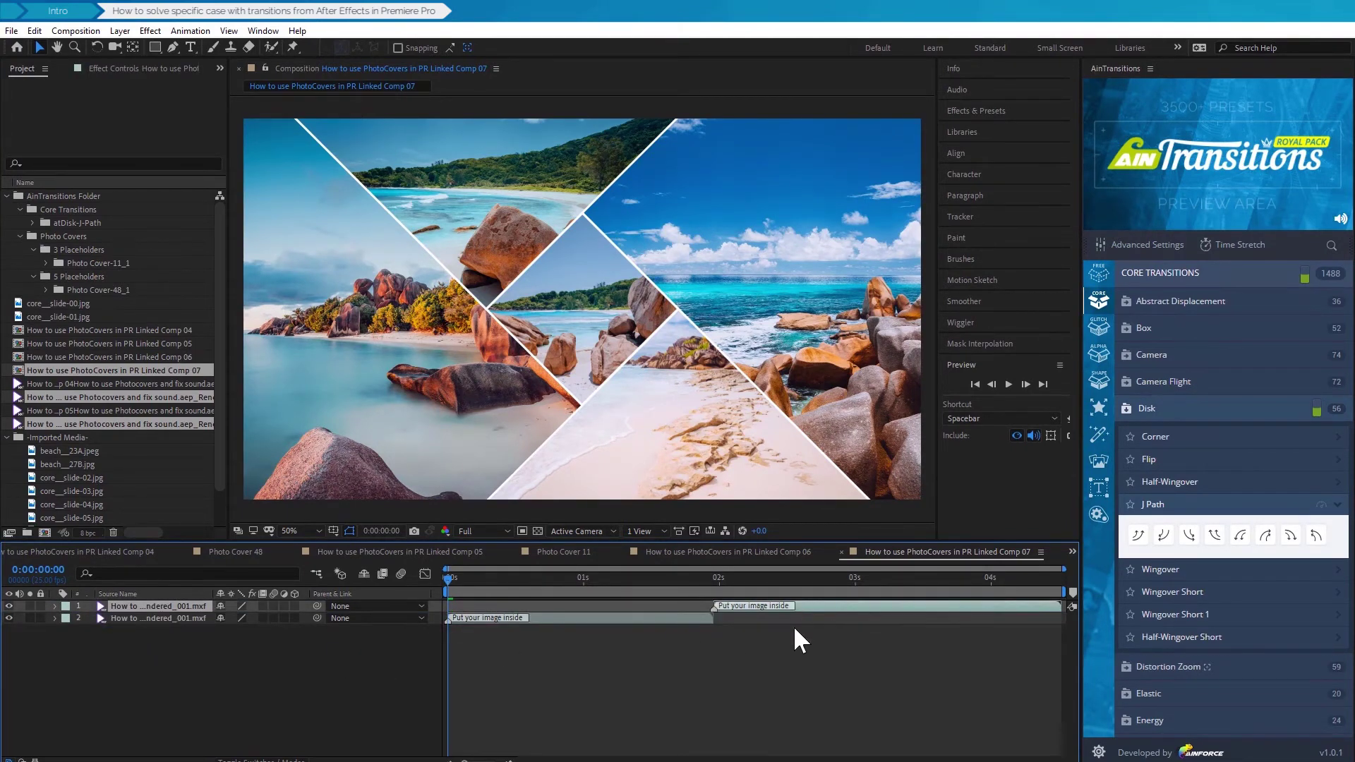
pyautogui.click(1137, 536)
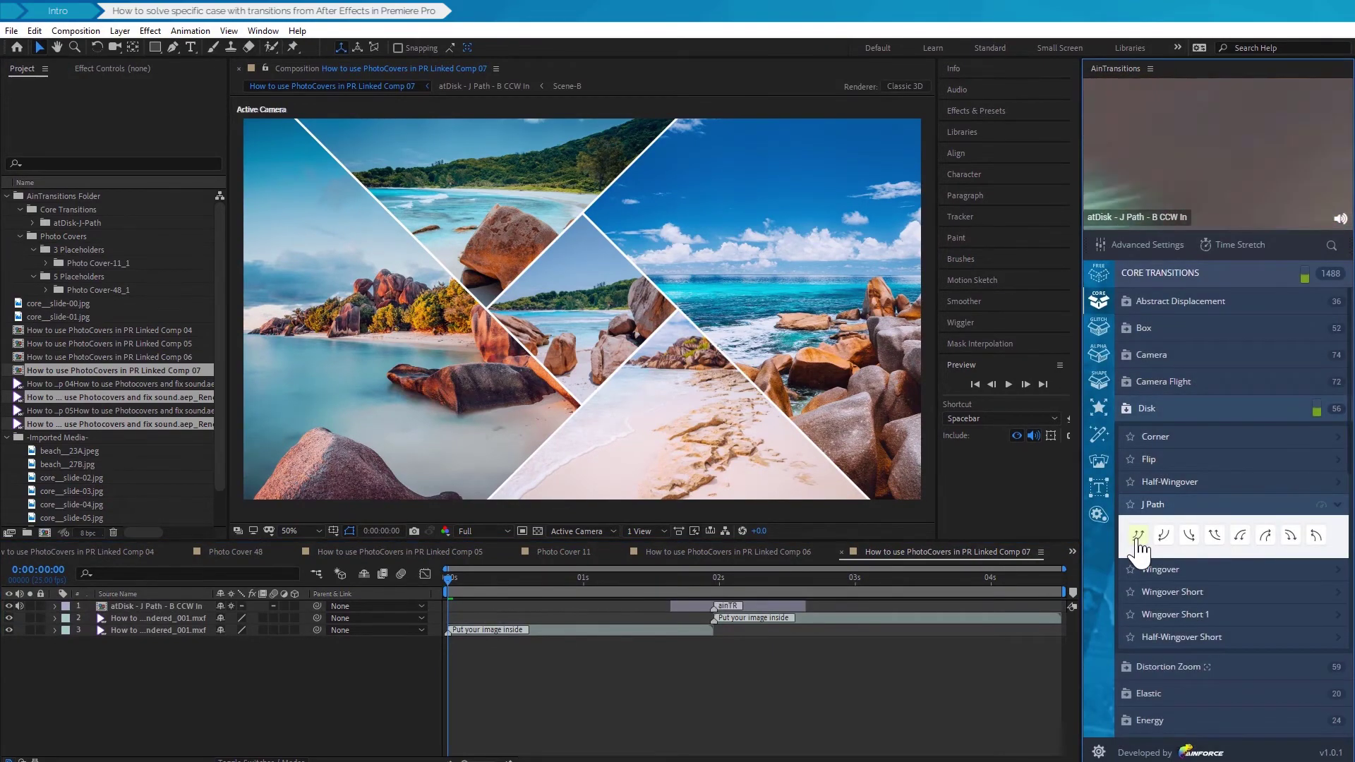
pyautogui.click(13, 32)
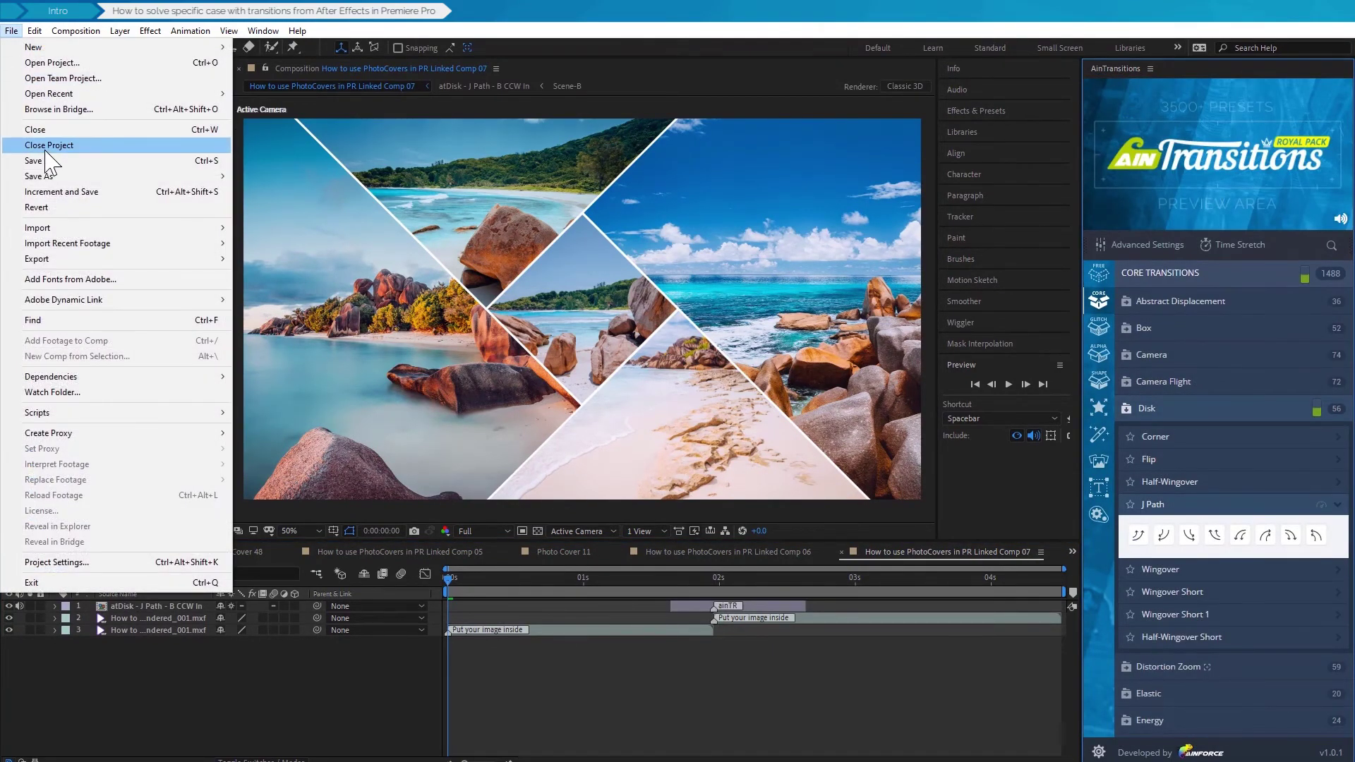
pyautogui.click(32, 163)
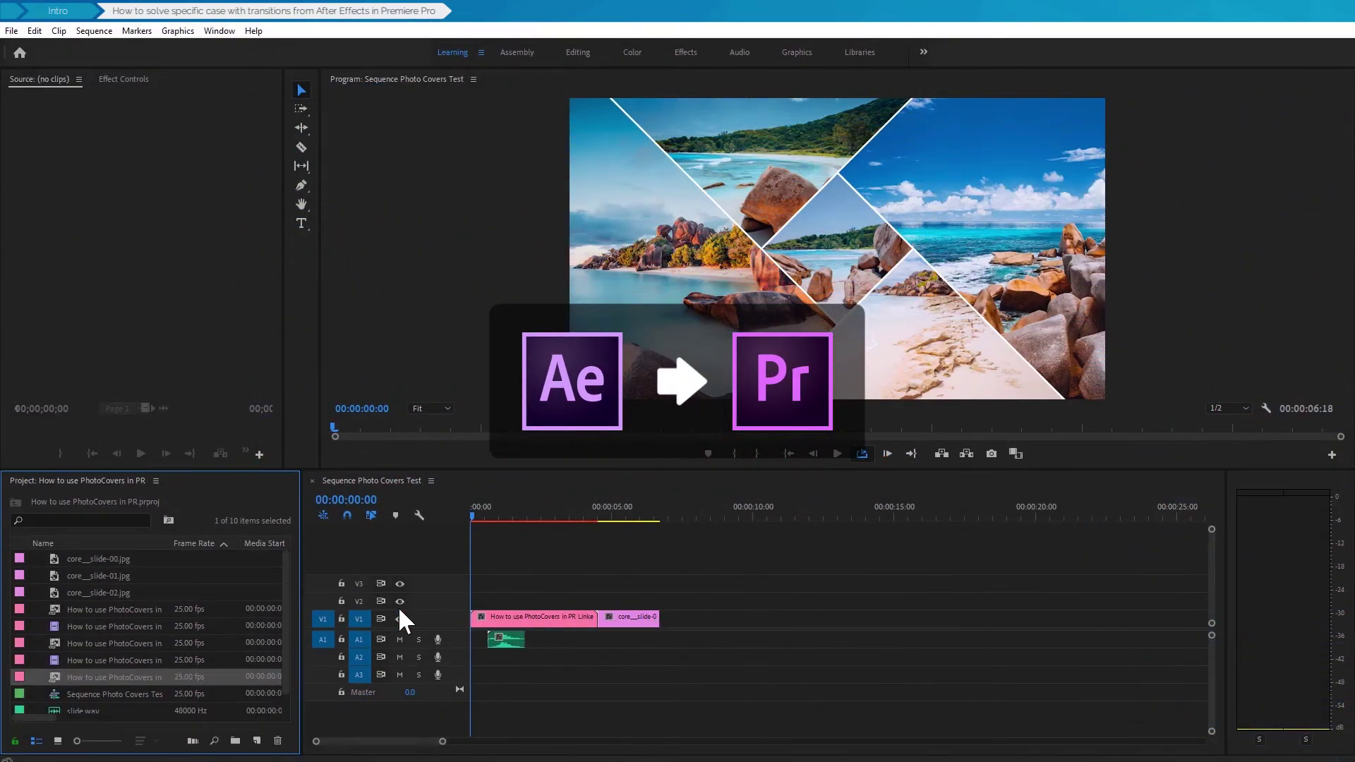
# In Premiere Pro, remove slide.wav from A1 and reveal the new linked composition clip in the project.
pyautogui.click(514, 642)
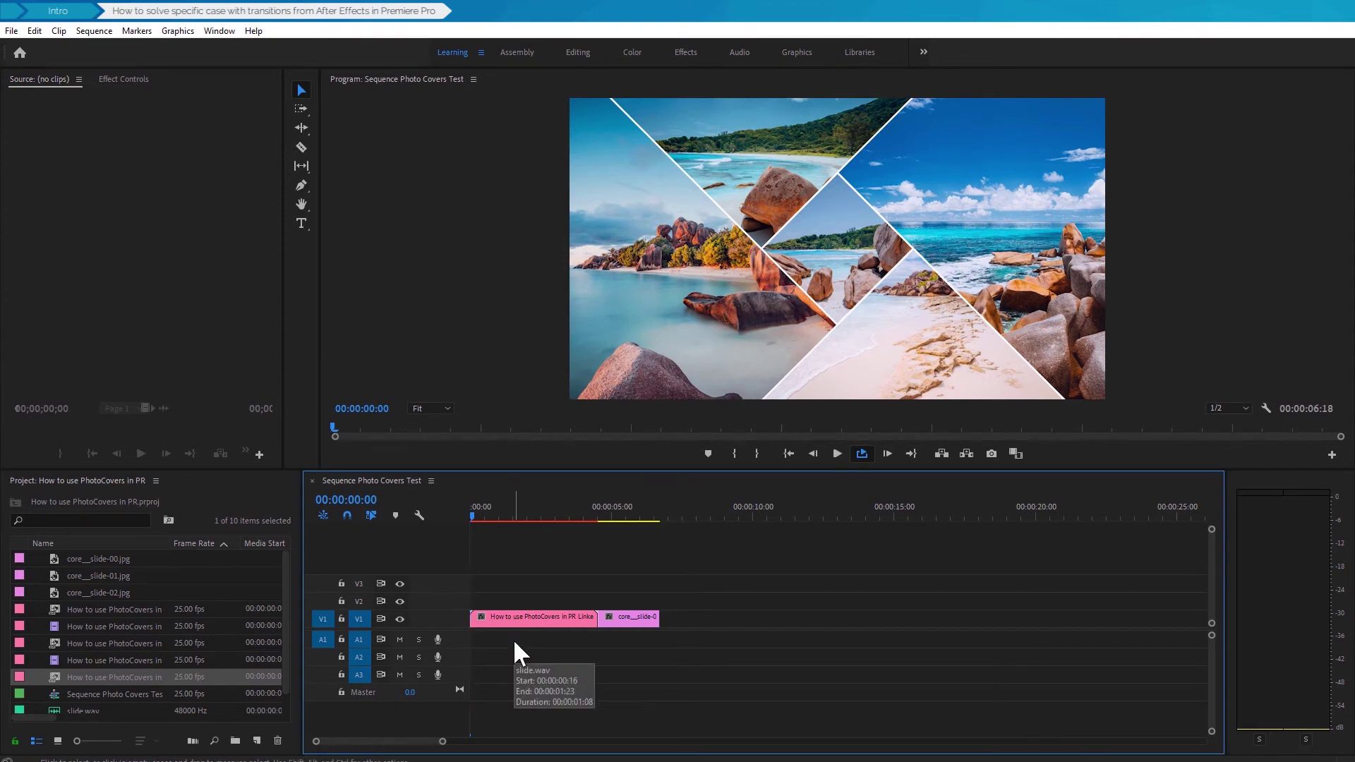
pyautogui.rightClick(531, 616)
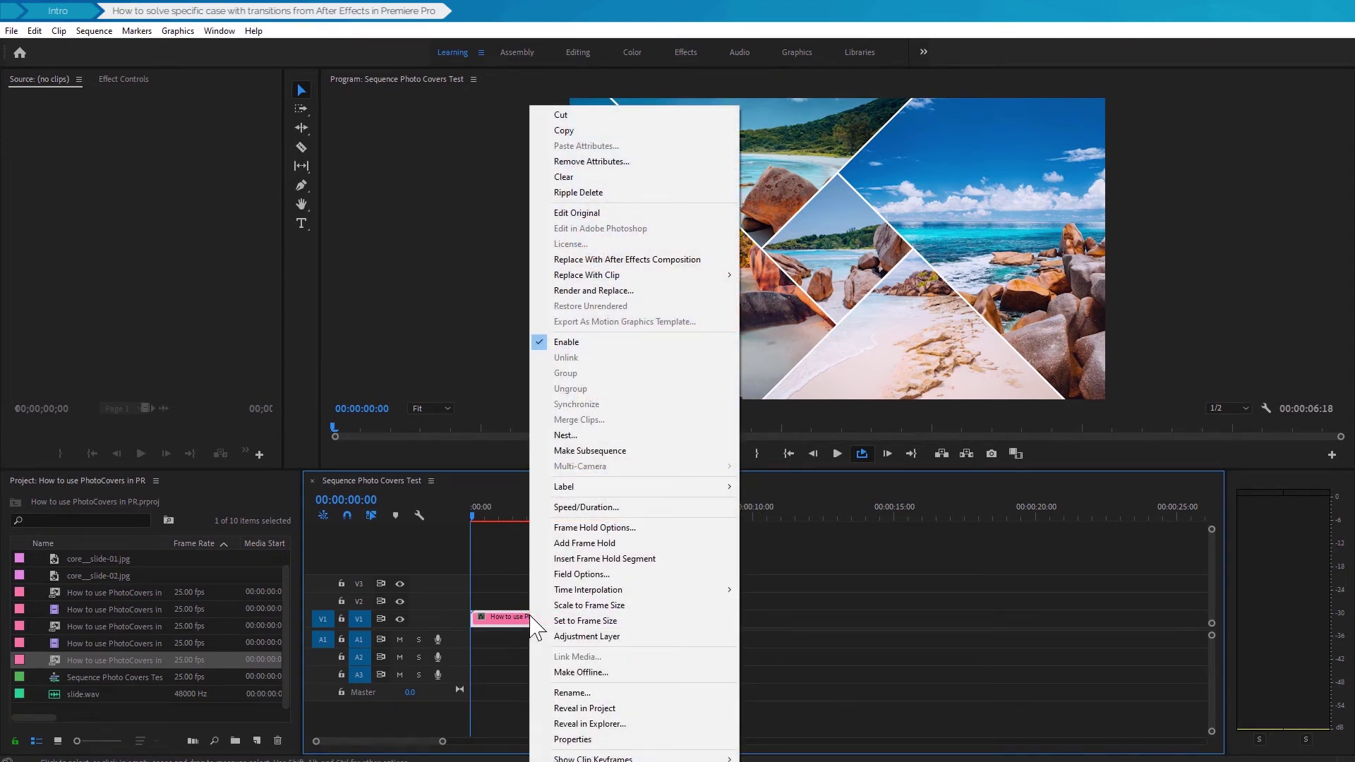
pyautogui.click(568, 708)
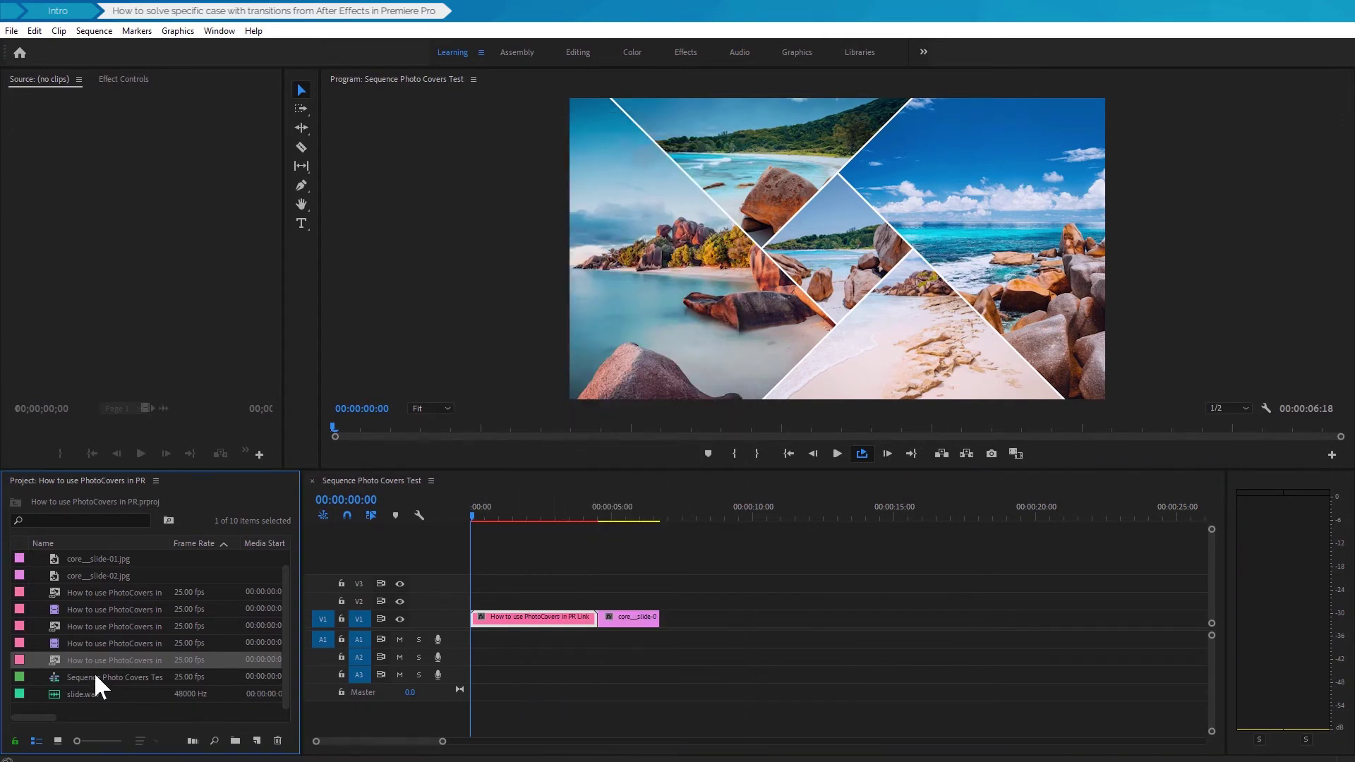
# Overwrite the linked clip at the sequence start with the revealed composition including its audio, and scrub to 00:00:00:14 to check the sound.
pyautogui.moveTo(77, 657); pyautogui.dragTo(374, 628)
pyautogui.moveTo(467, 622); pyautogui.dragTo(470, 623)
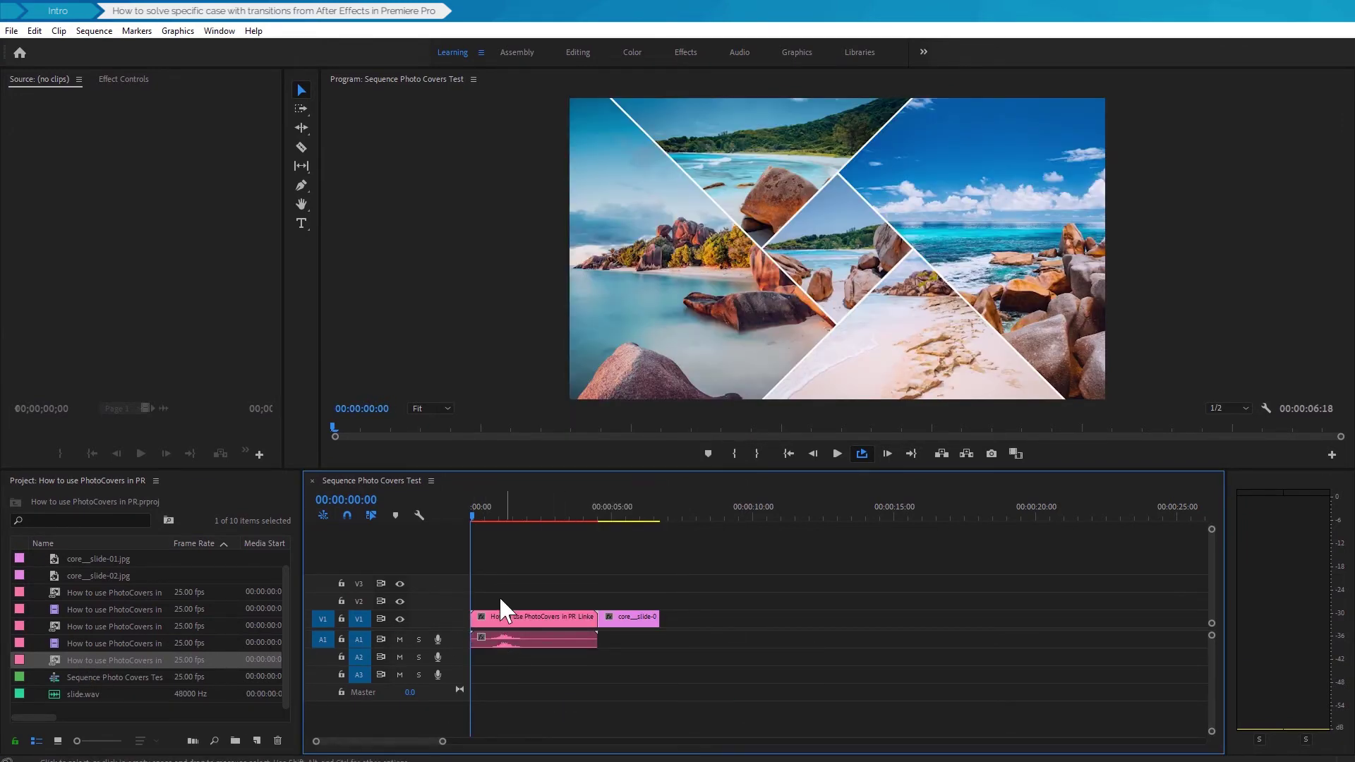
pyautogui.moveTo(472, 509)
pyautogui.mouseDown()
pyautogui.moveTo(577, 513)
pyautogui.moveTo(485, 514)
pyautogui.mouseUp()
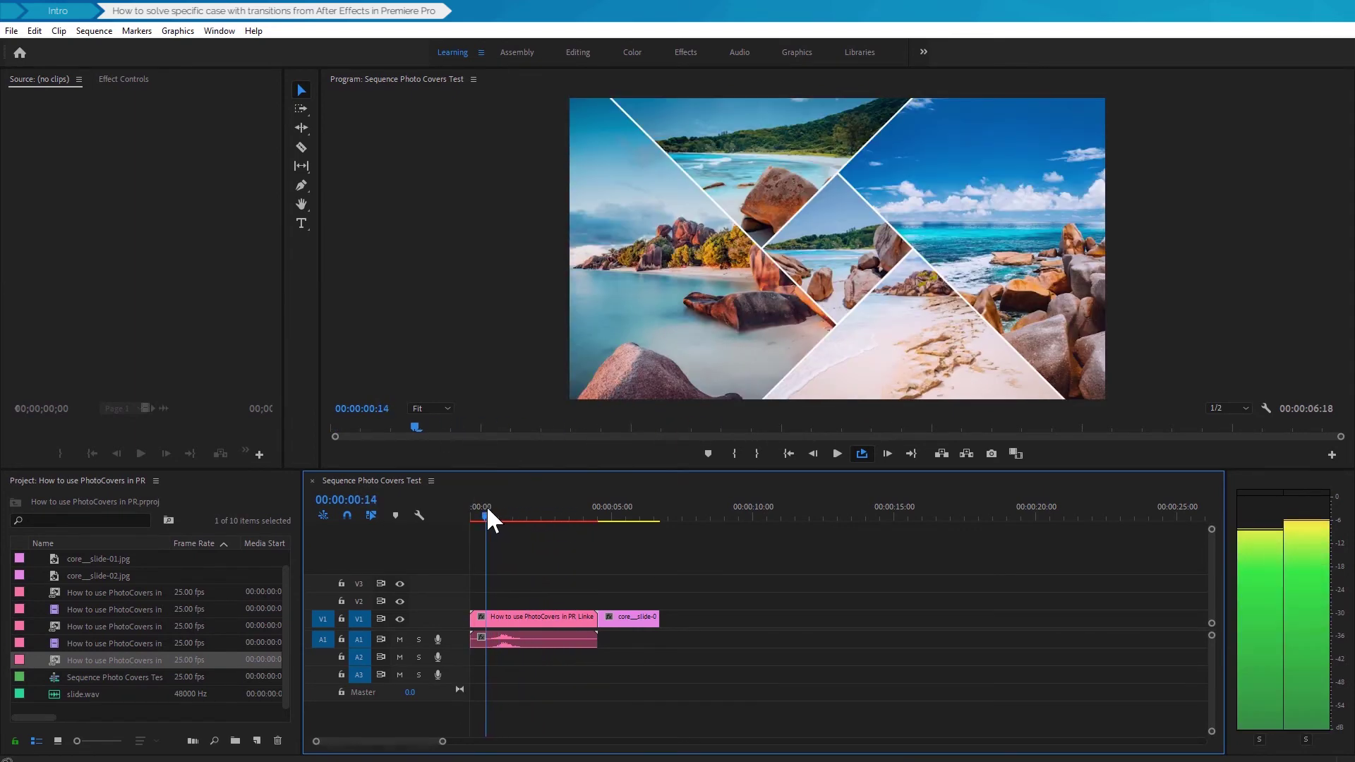
# Edit the linked composition in After Effects, set the J Path - B CCW In transition layer's Audio Levels to +1.00 dB, and save the project.
pyautogui.rightClick(520, 616)
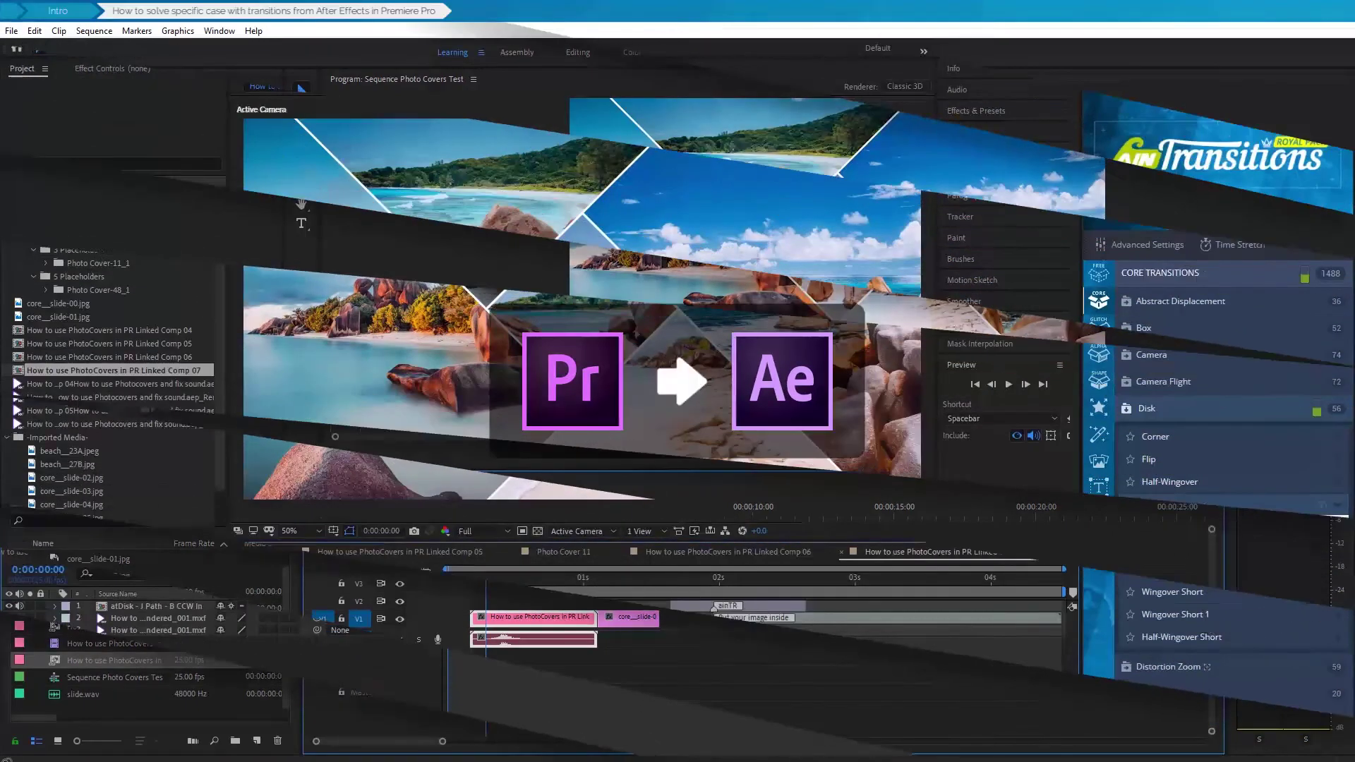
pyautogui.click(54, 606)
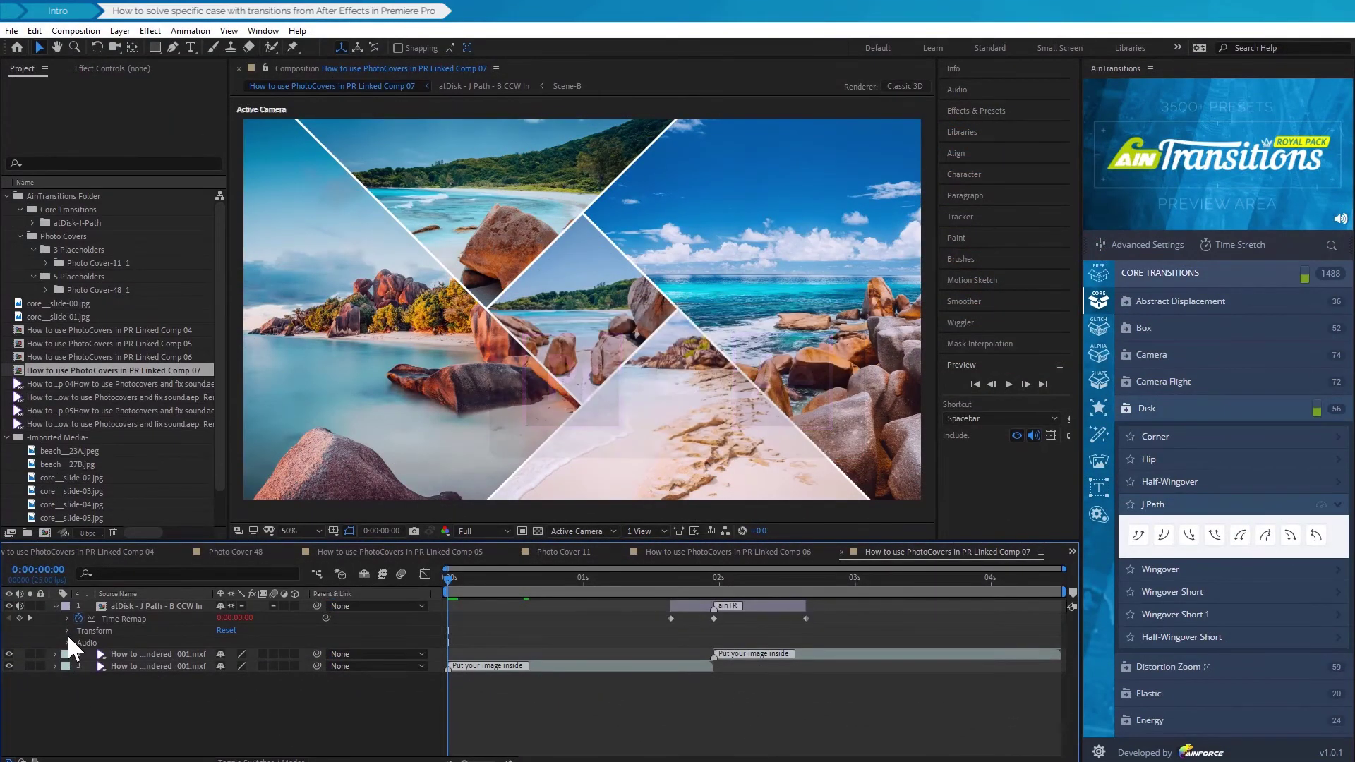
pyautogui.click(67, 643)
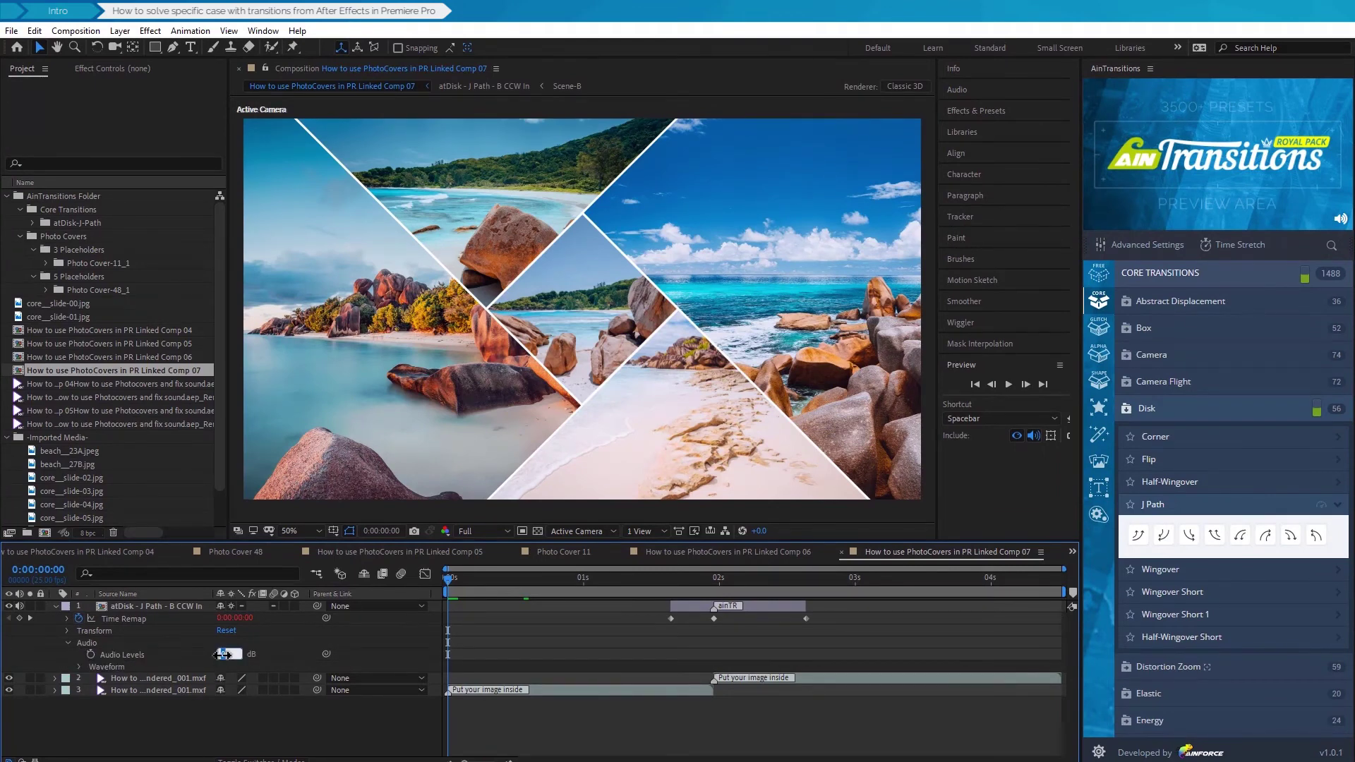
pyautogui.press('Return')
pyautogui.click(12, 31)
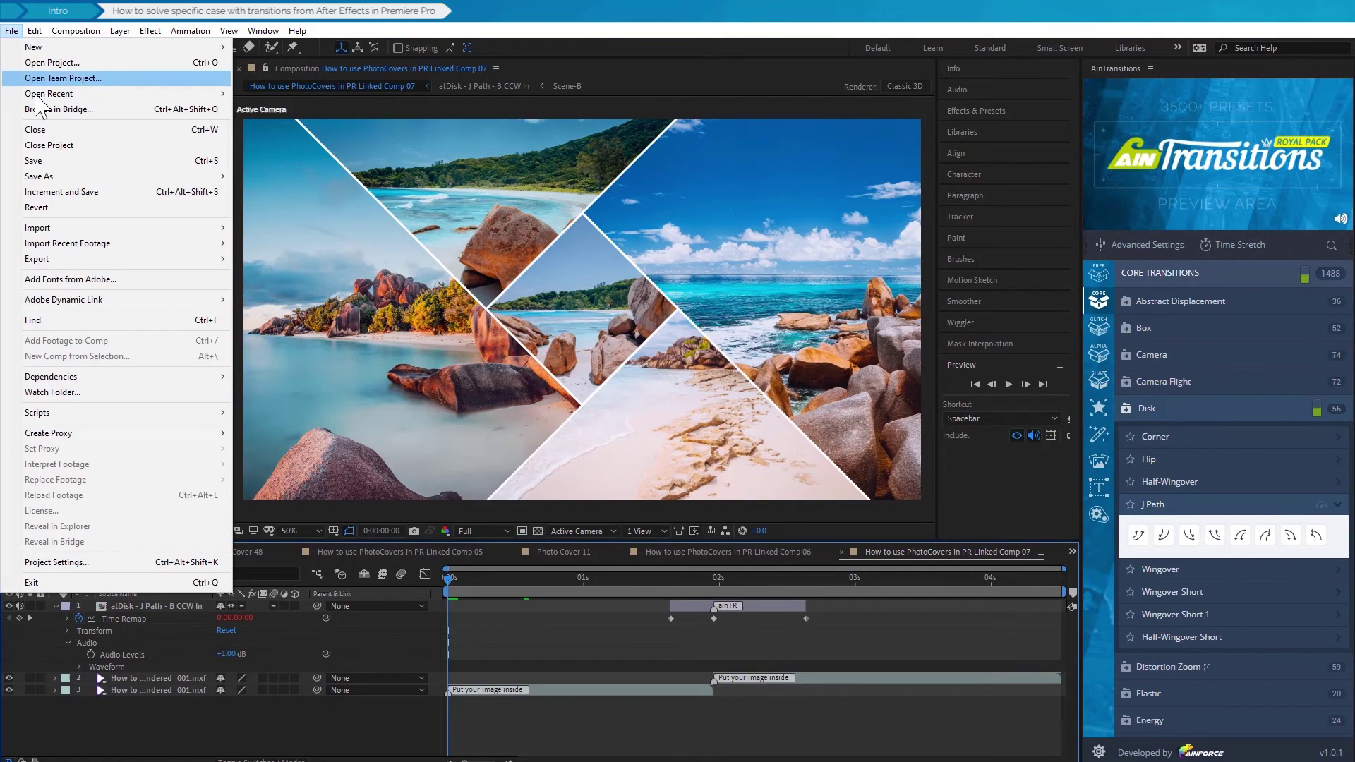
pyautogui.click(59, 161)
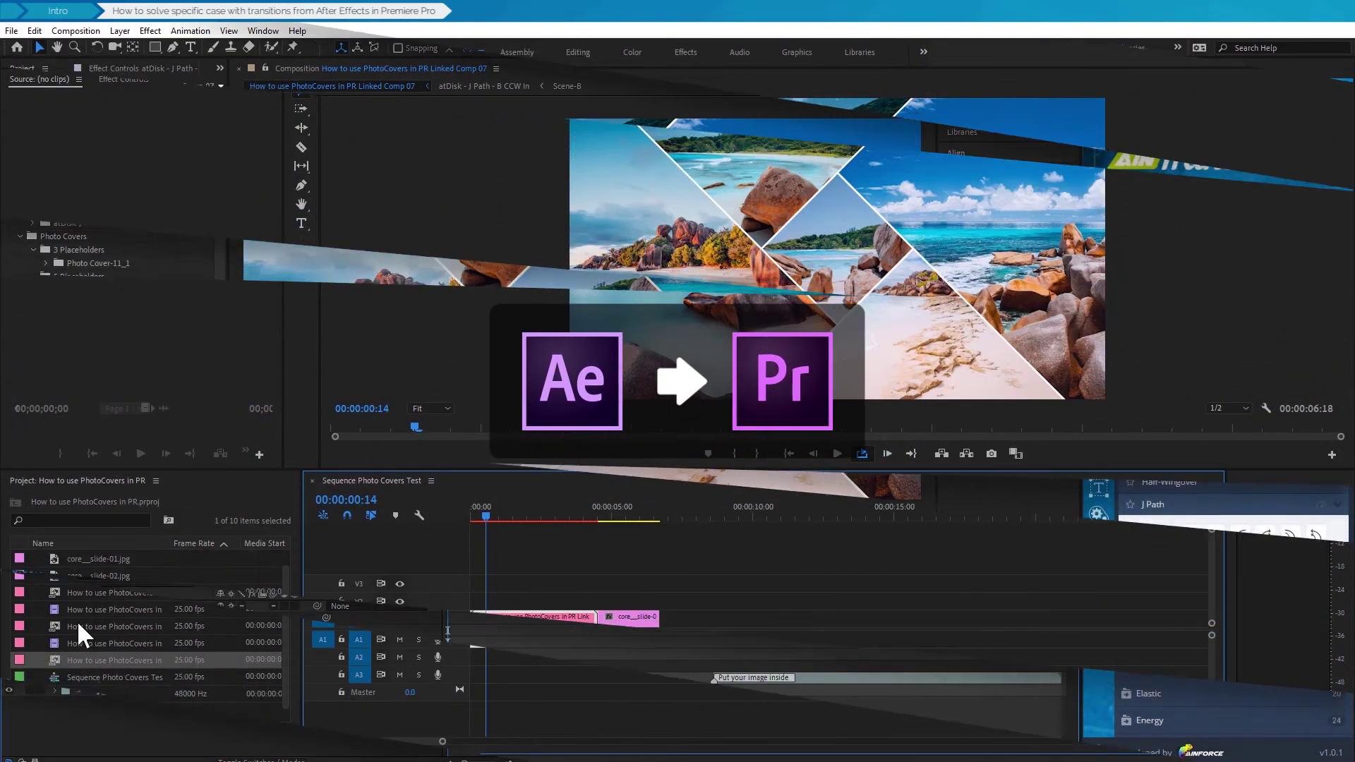
# In Premiere Pro, move the playhead to 00:00:01:19 and play the sequence to check the transition and its sound.
pyautogui.moveTo(486, 514); pyautogui.dragTo(520, 524)
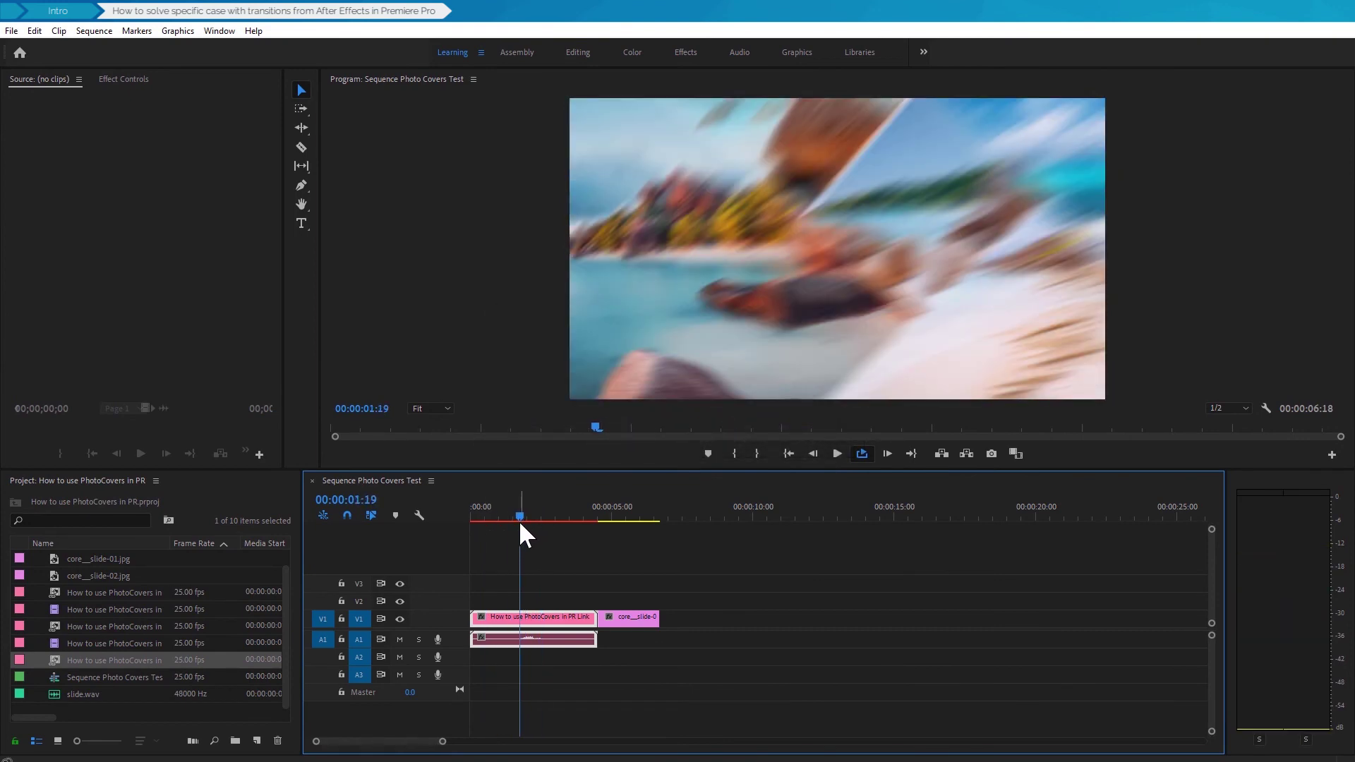
pyautogui.click(835, 456)
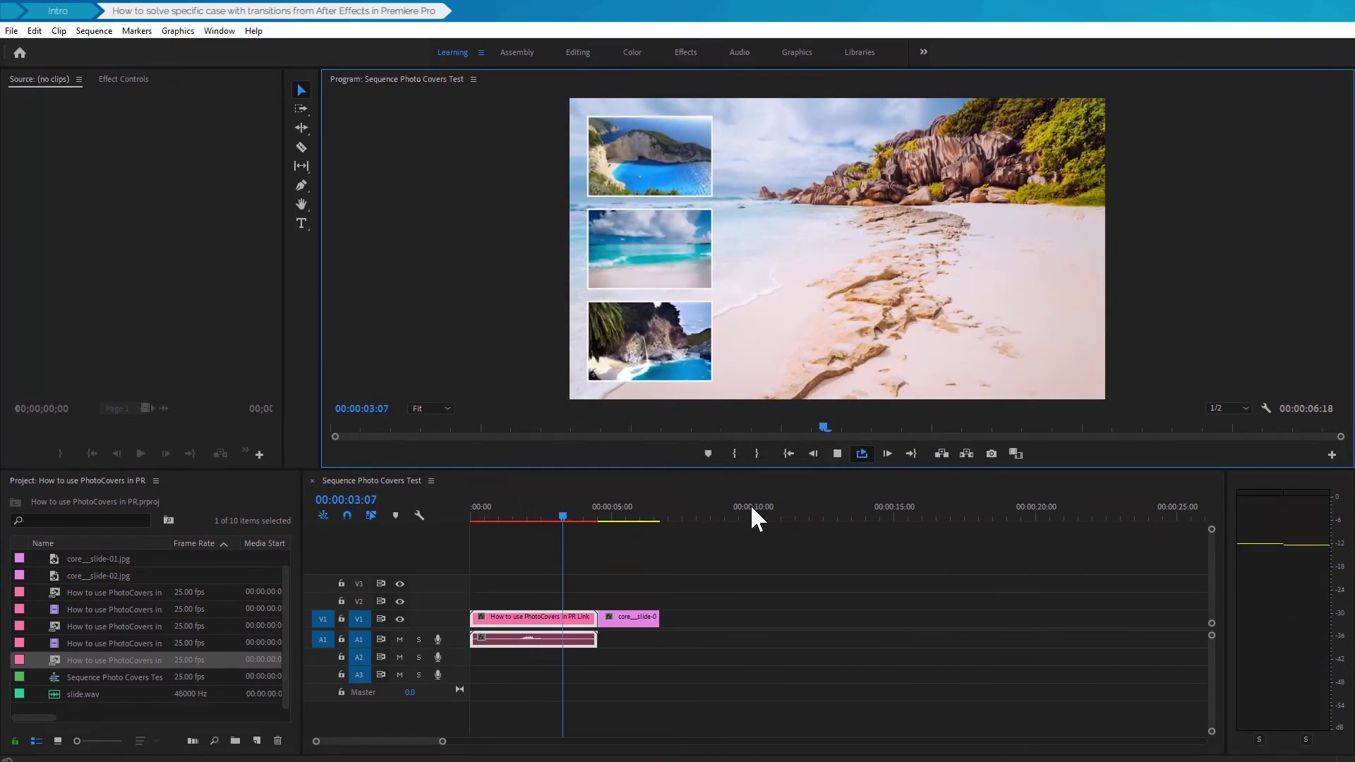